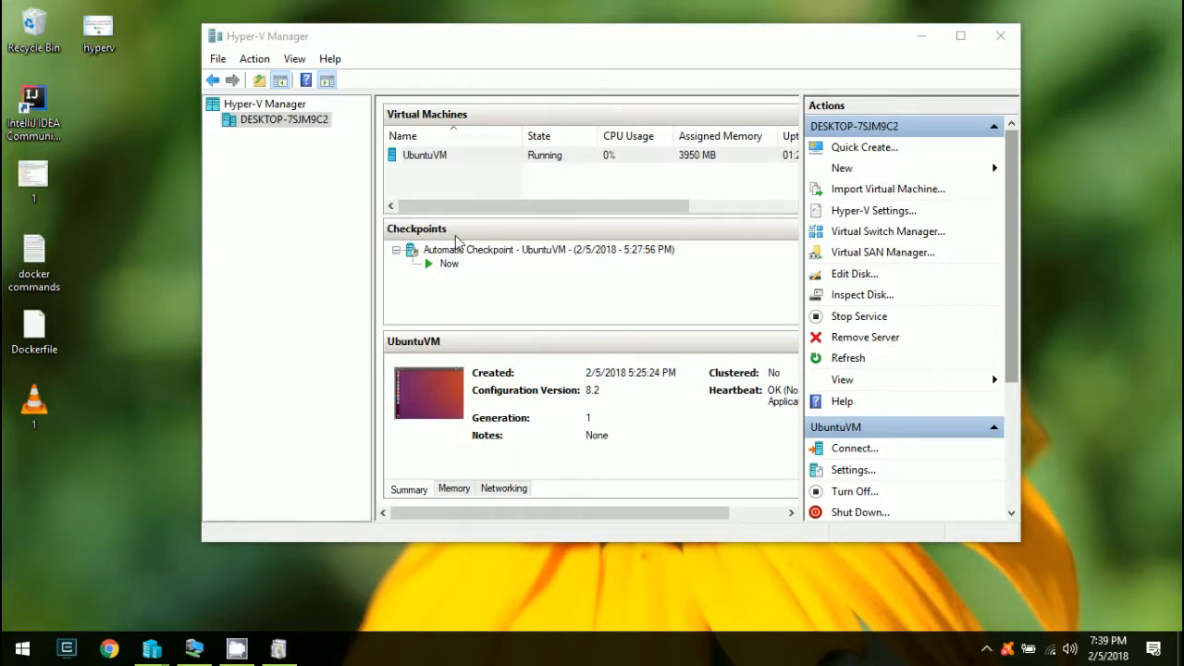
Verify Hyper-V Management Tools and Hyper-V Platform are checked in Windows Features, then cancel
{"action": "left_click", "coordinate": [926, 39]}
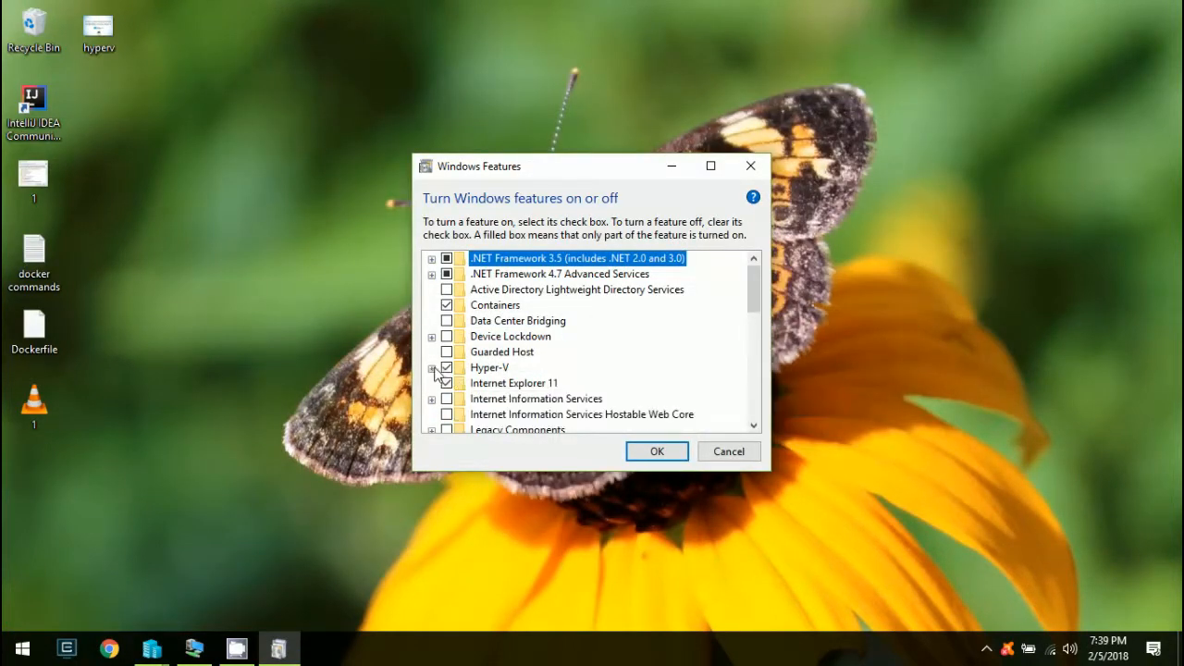
{"action": "left_click", "coordinate": [432, 368]}
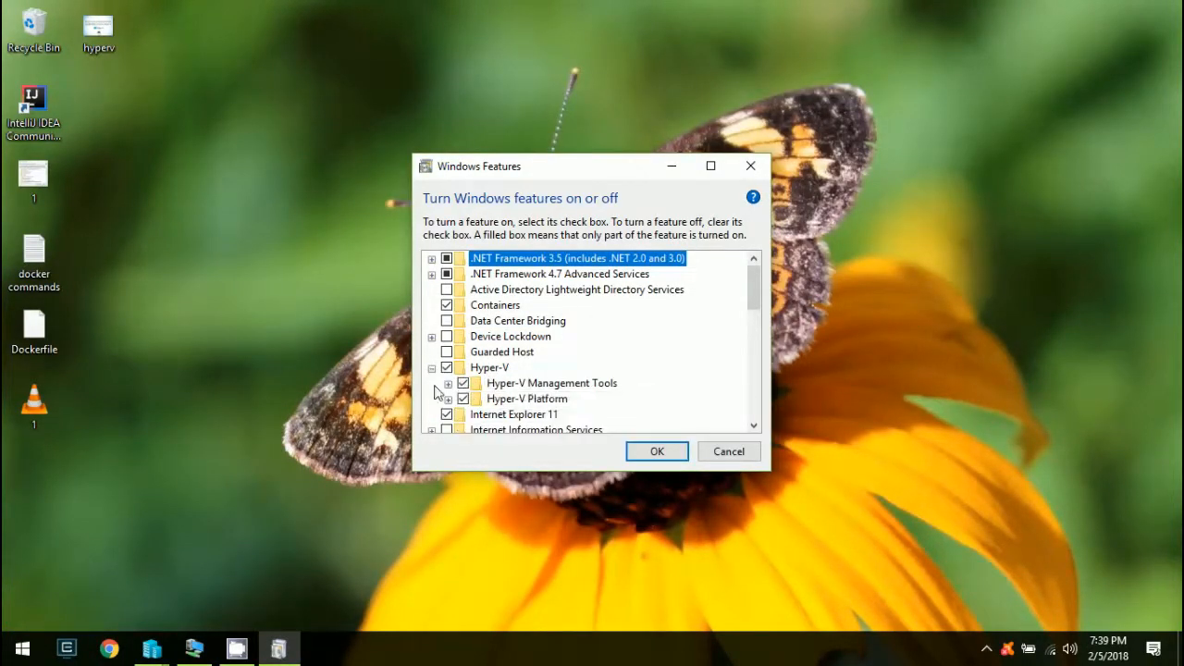
{"action": "left_click", "coordinate": [729, 451]}
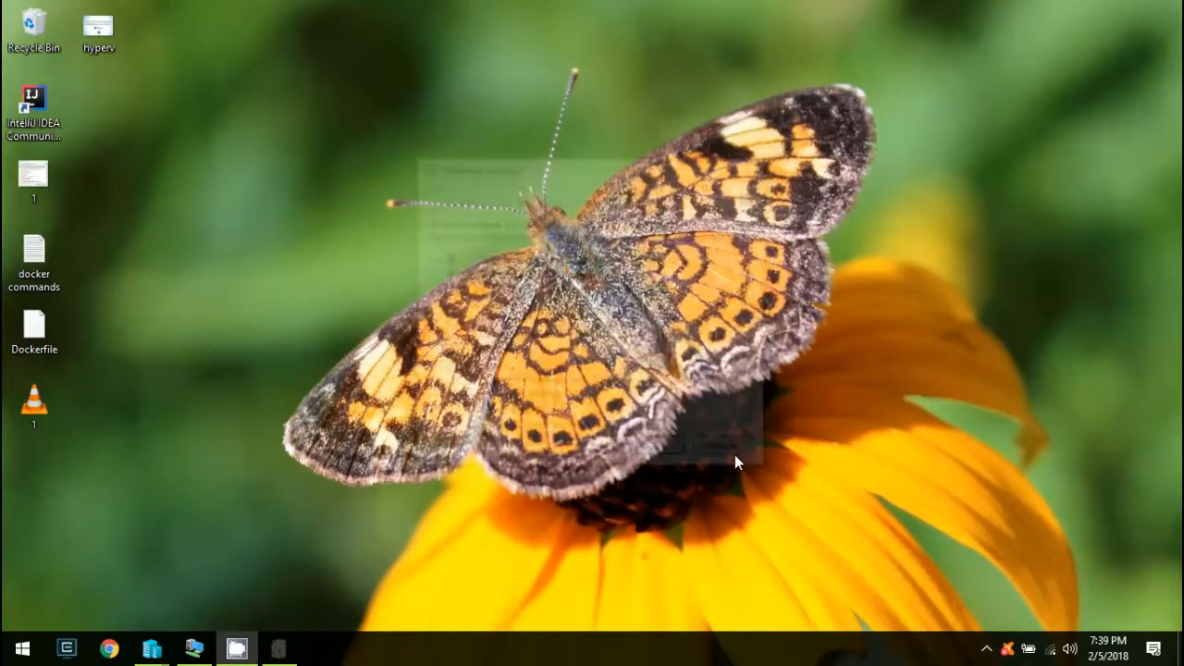
Find Hyper-V Virtual Machine Management in Services, confirm it is running with Automatic startup, then close Services
{"action": "key", "text": "super"}
{"action": "type", "text": "services"}
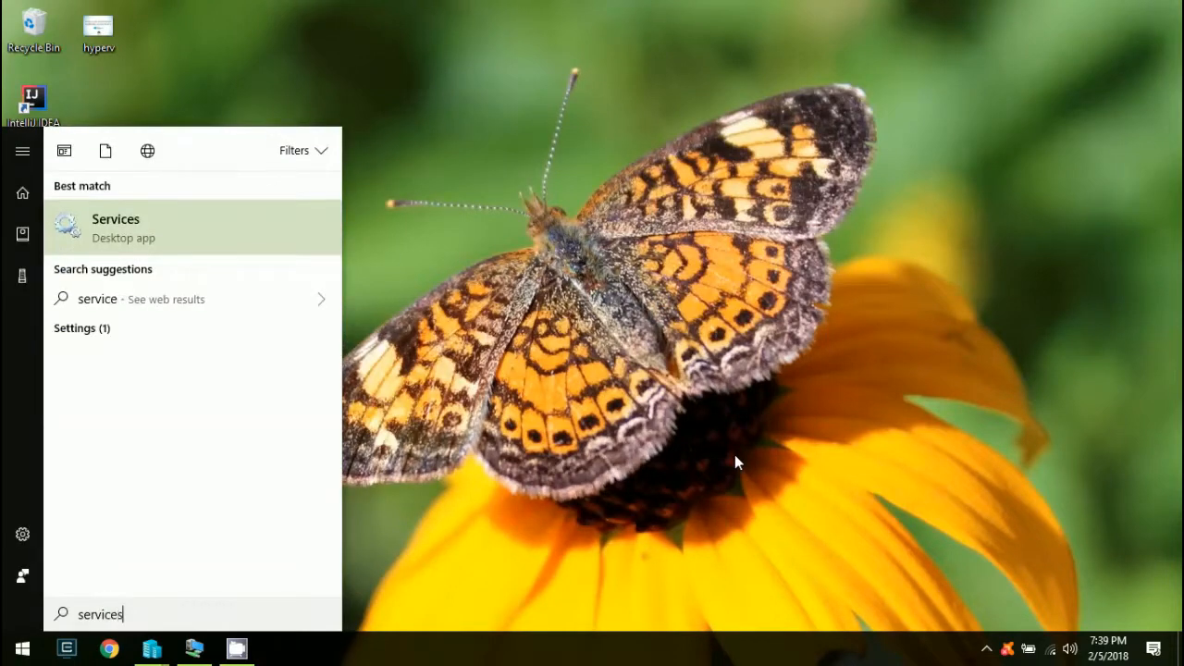
{"action": "key", "text": "Return"}
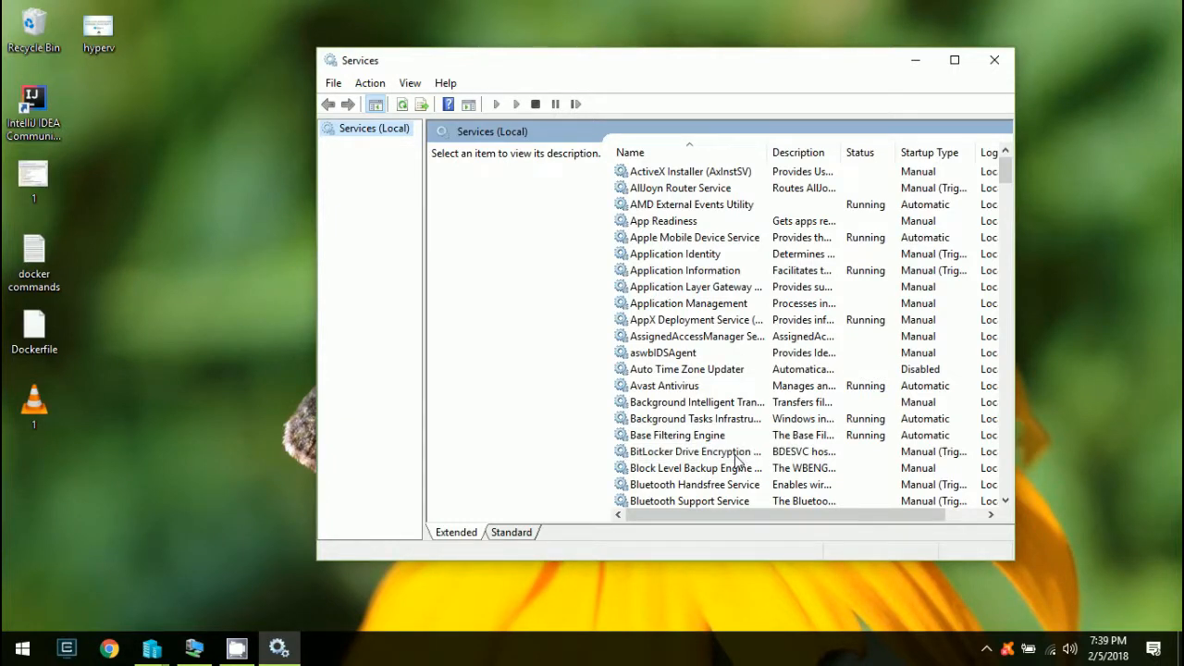
{"action": "left_click", "coordinate": [707, 339]}
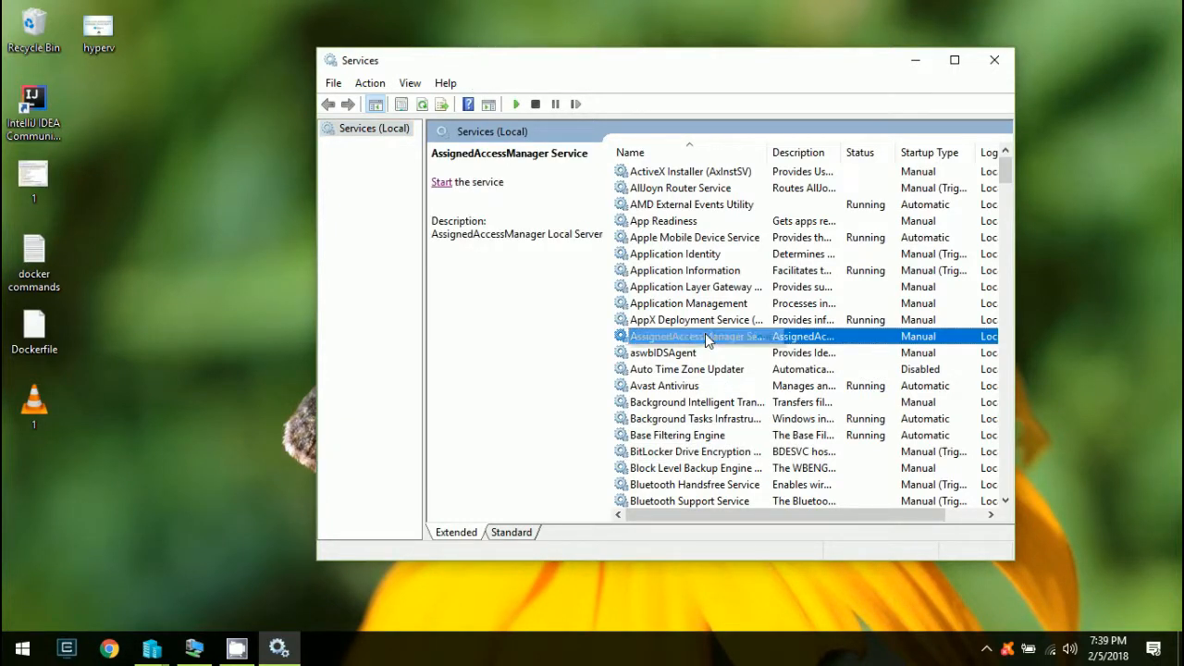
{"action": "type", "text": "hyper"}
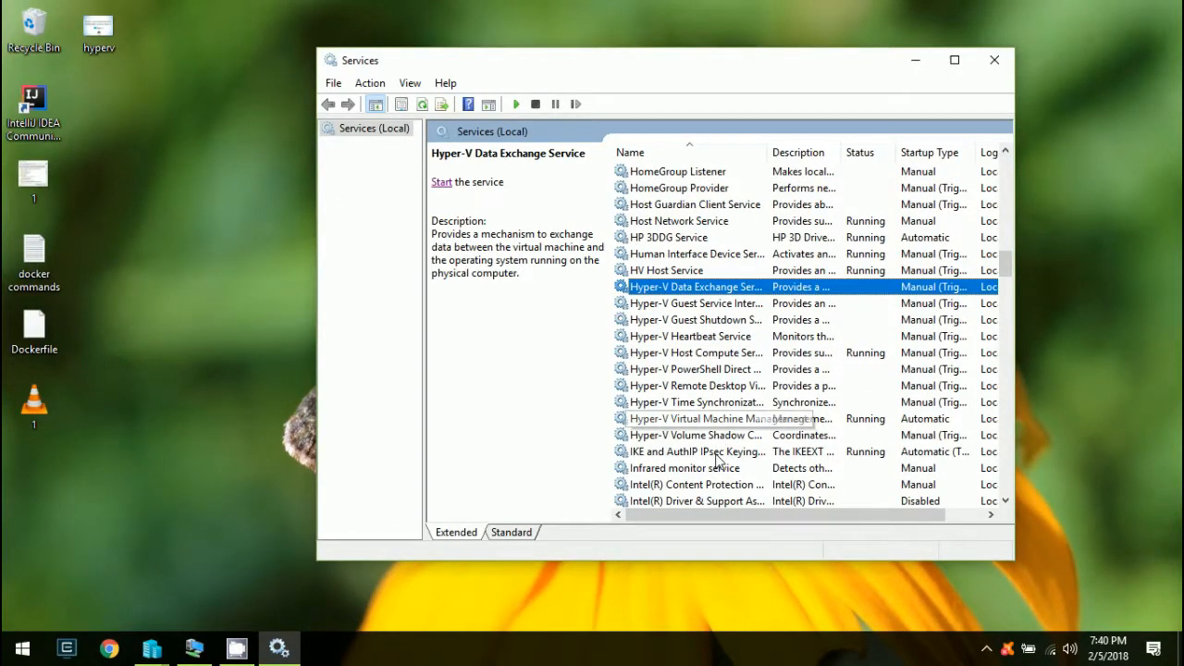
{"action": "left_click", "coordinate": [713, 424]}
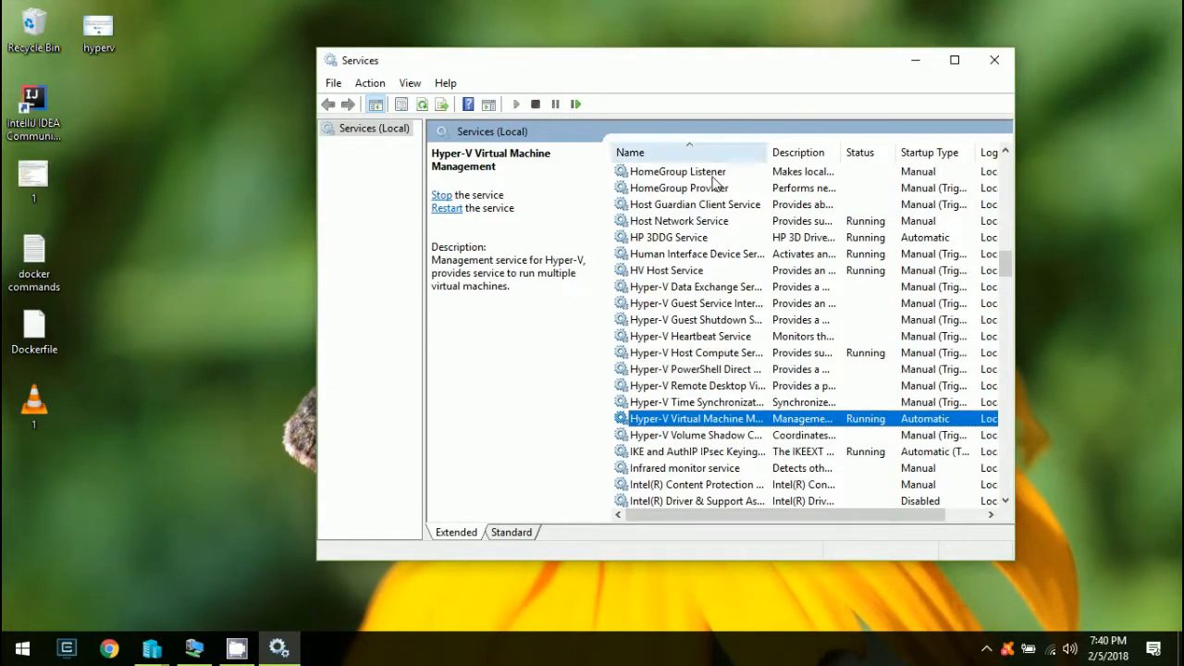
{"action": "left_click", "coordinate": [994, 60]}
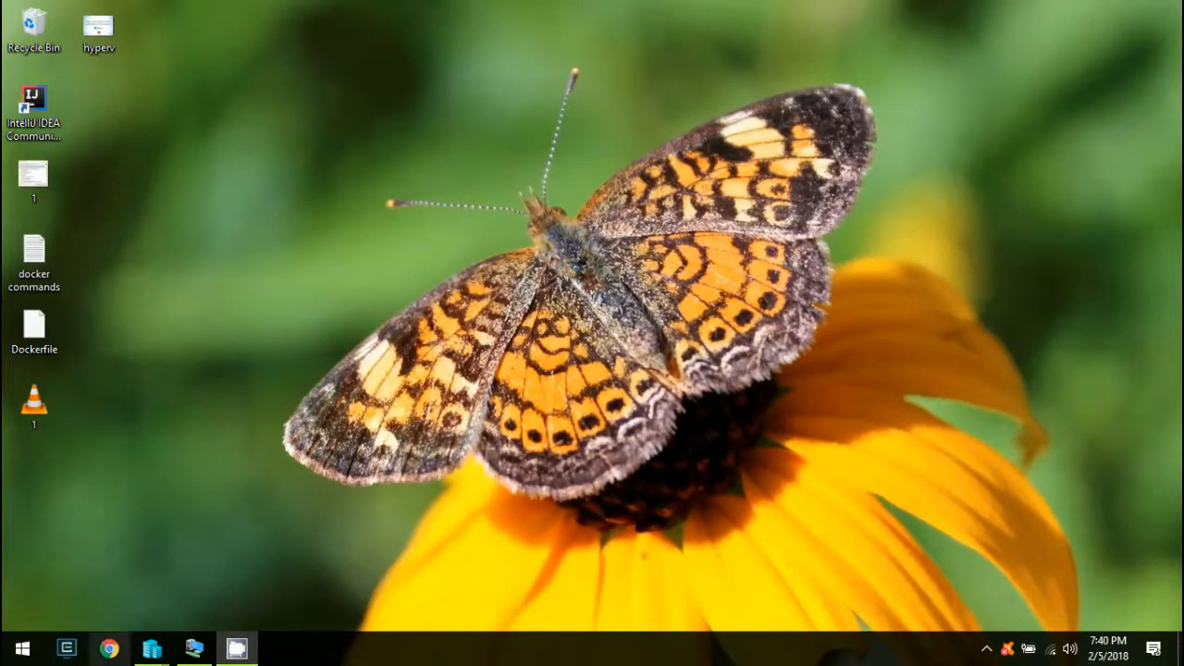
Launch Hyper-V Manager and connect it to the local computer to list UbuntuVM
{"action": "left_click", "coordinate": [8, 653]}
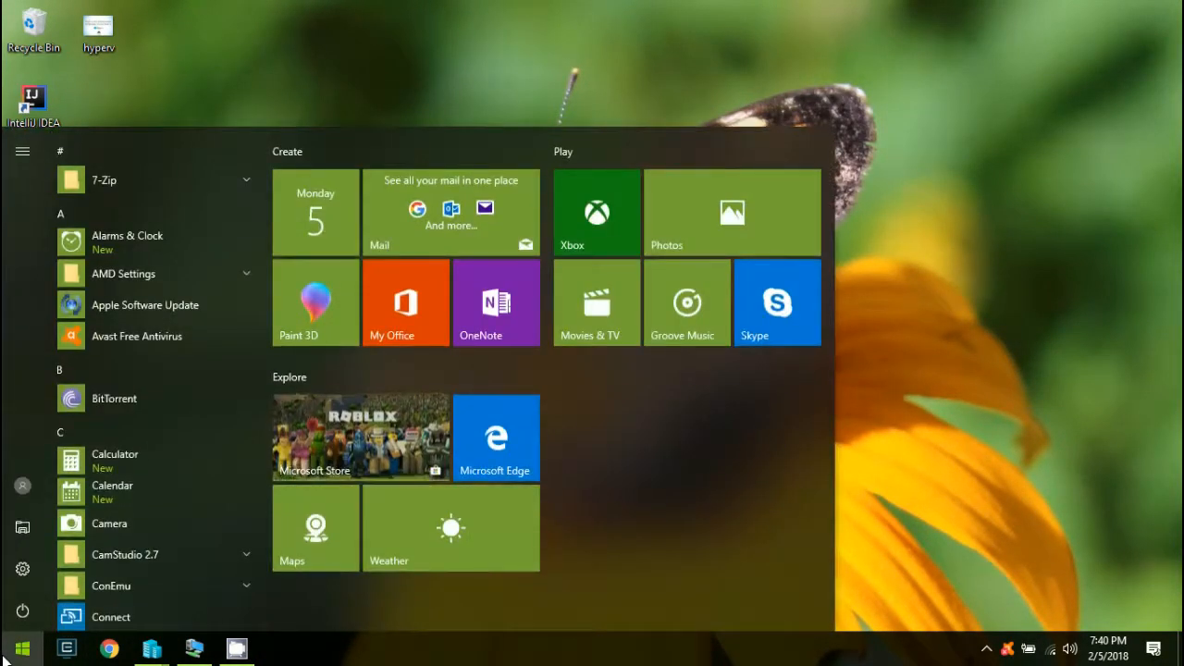
{"action": "type", "text": "hyper"}
{"action": "key", "text": "Return"}
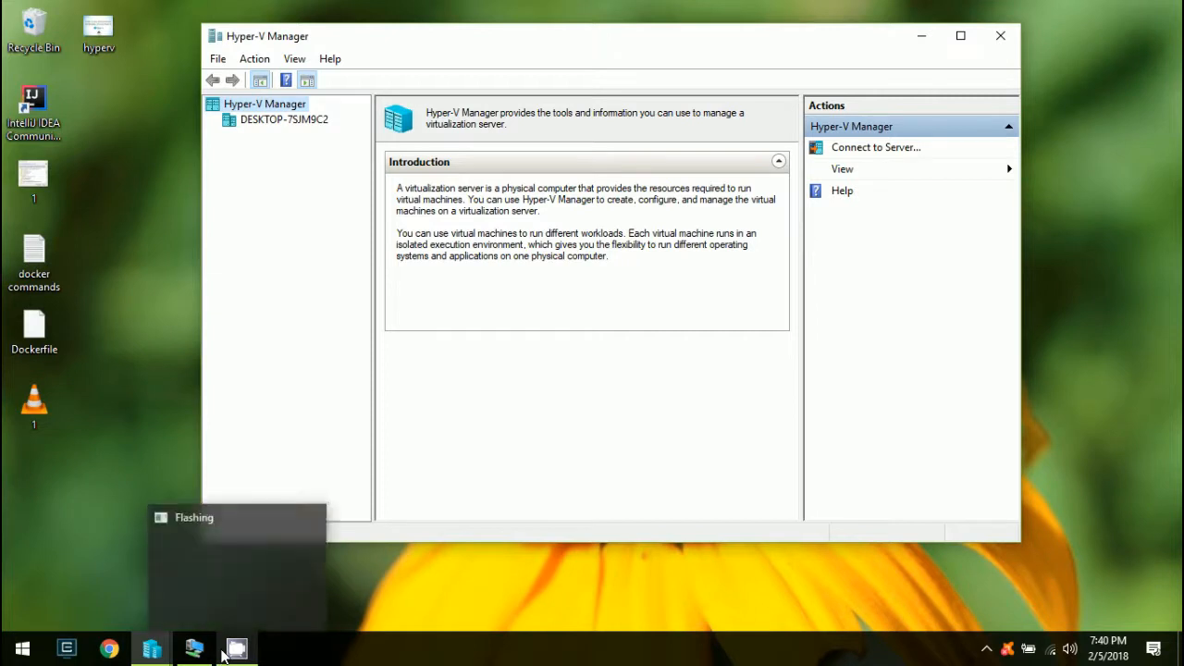
{"action": "left_click", "coordinate": [879, 150]}
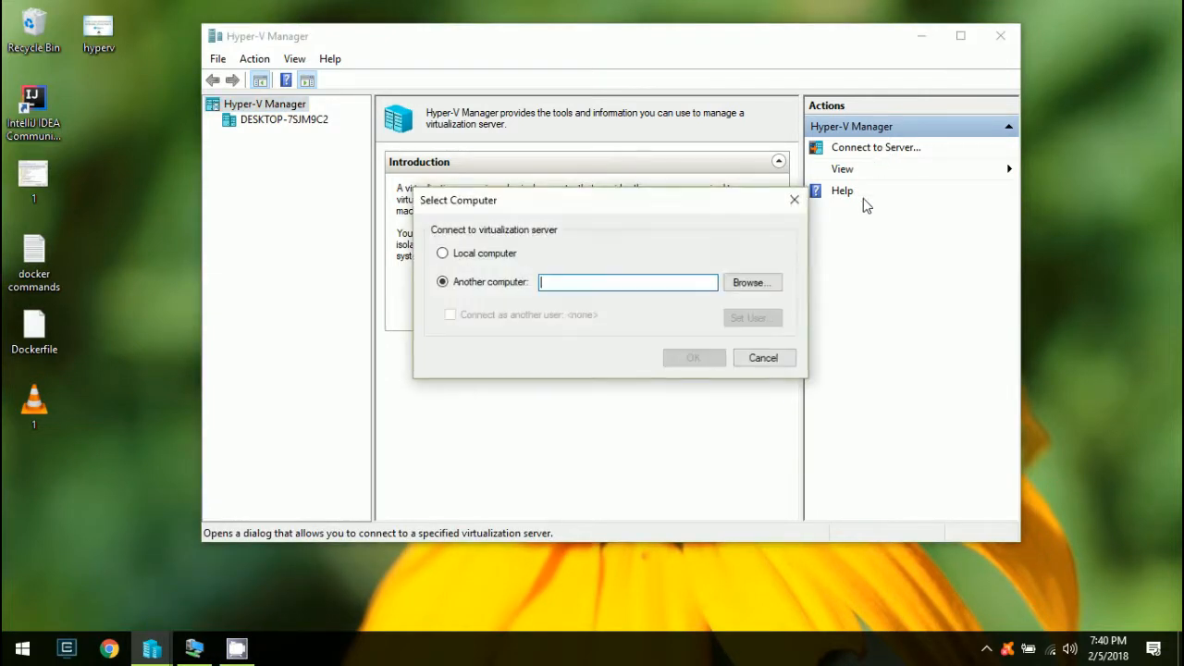
{"action": "left_click", "coordinate": [465, 252]}
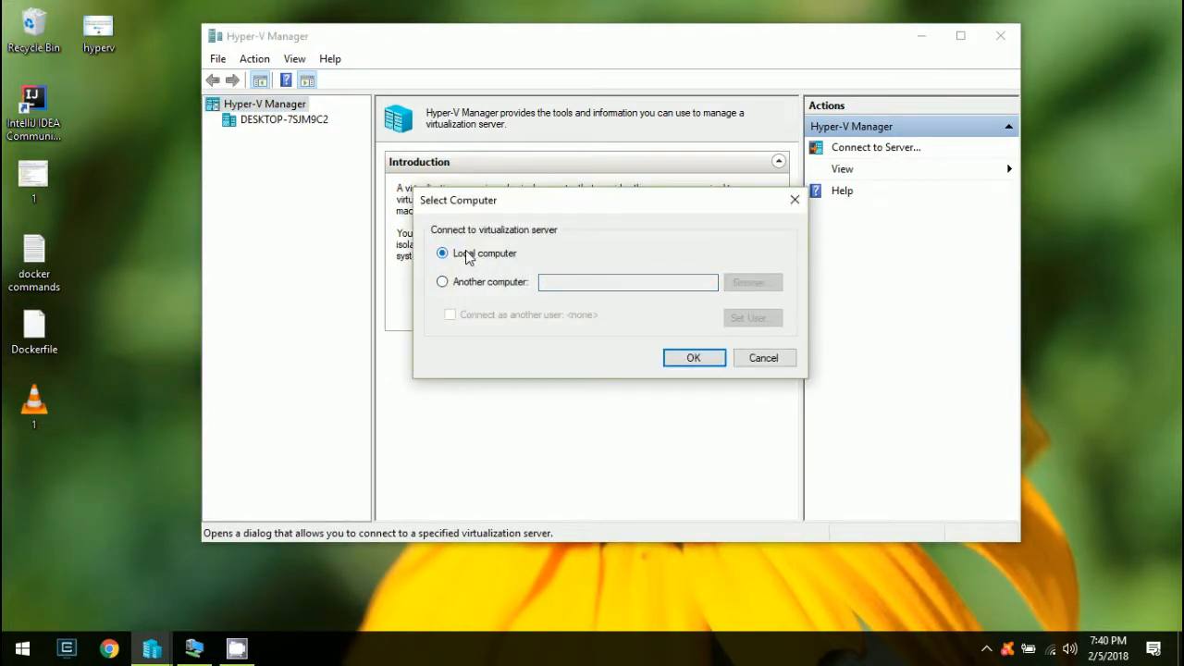
{"action": "left_click", "coordinate": [692, 362]}
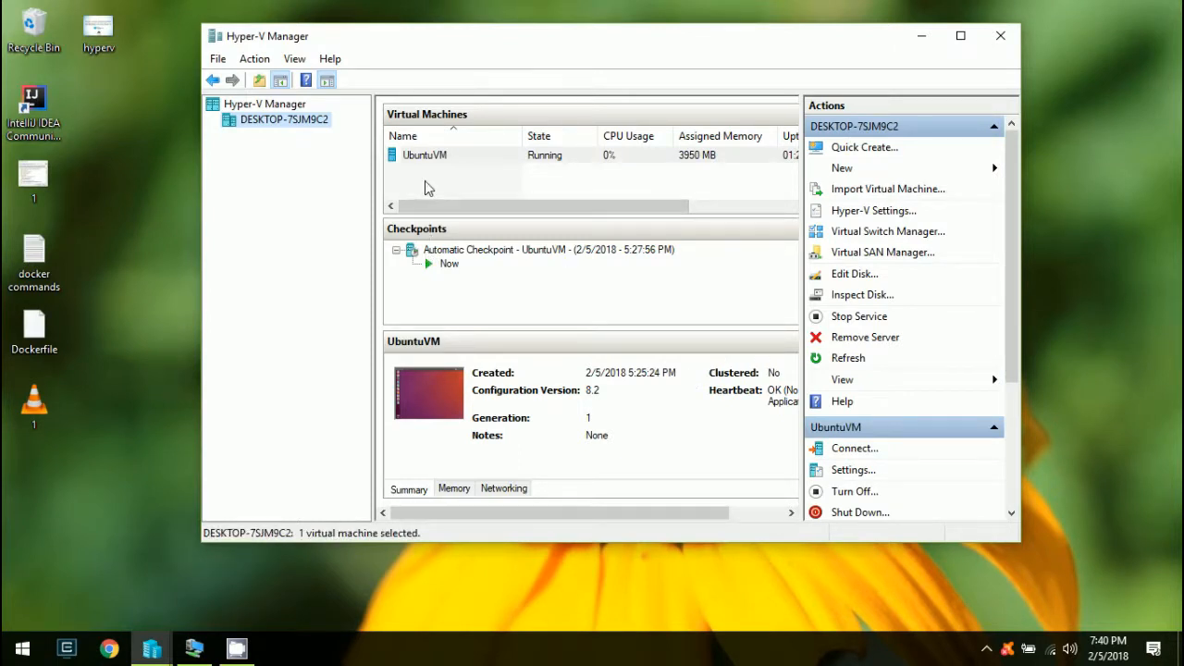
Start a new virtual machine named 'test' and browse for a custom storage folder
{"action": "left_click", "coordinate": [423, 158]}
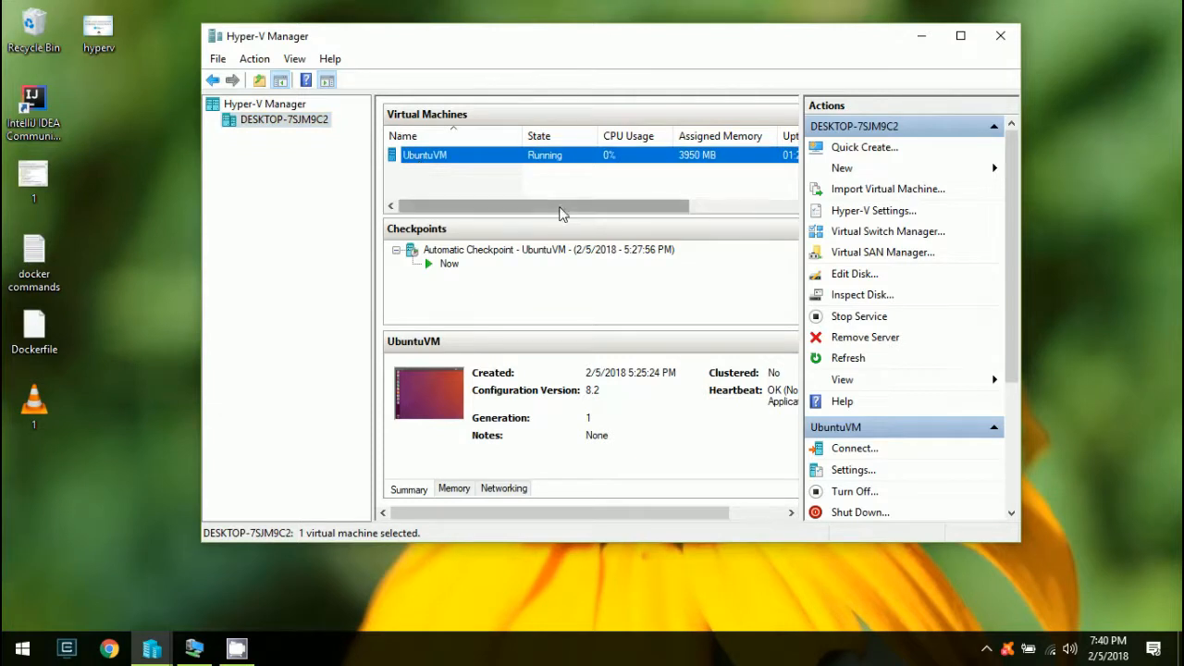
{"action": "left_click", "coordinate": [902, 170]}
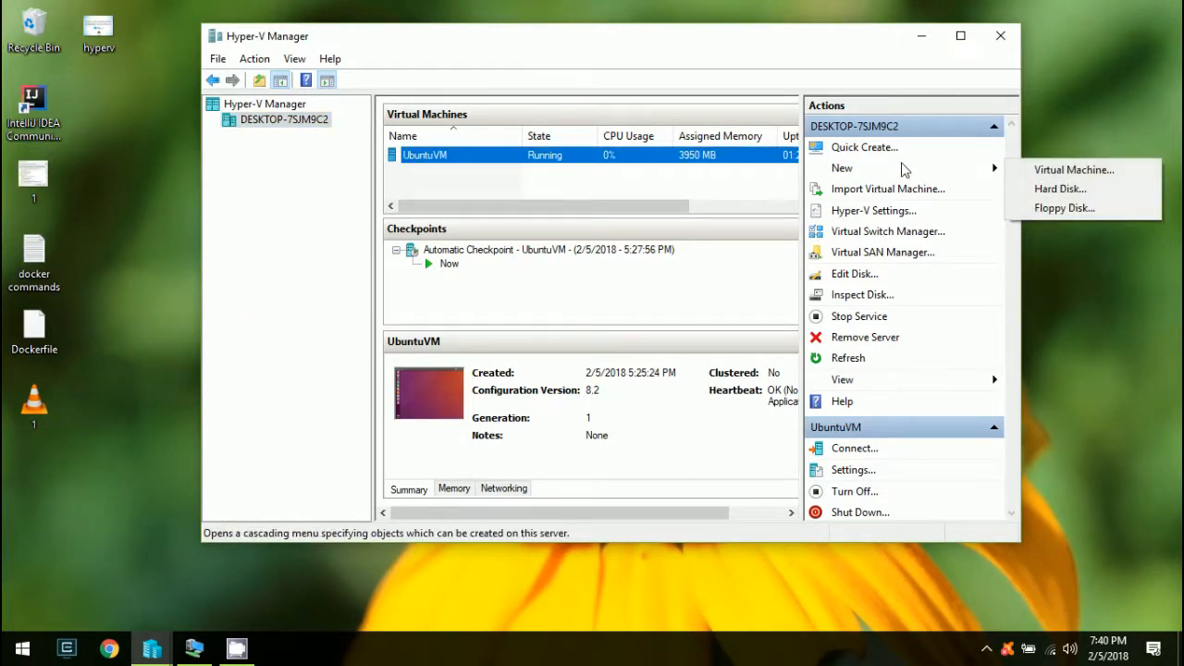
{"action": "left_click", "coordinate": [1077, 166]}
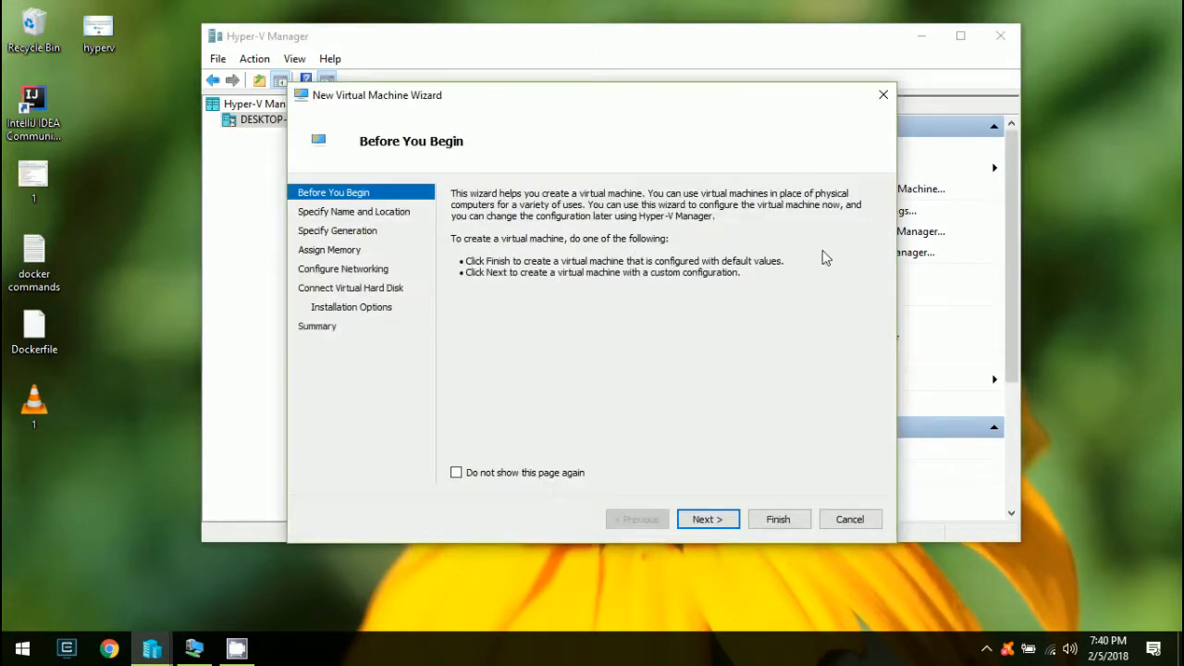
{"action": "left_click", "coordinate": [711, 519]}
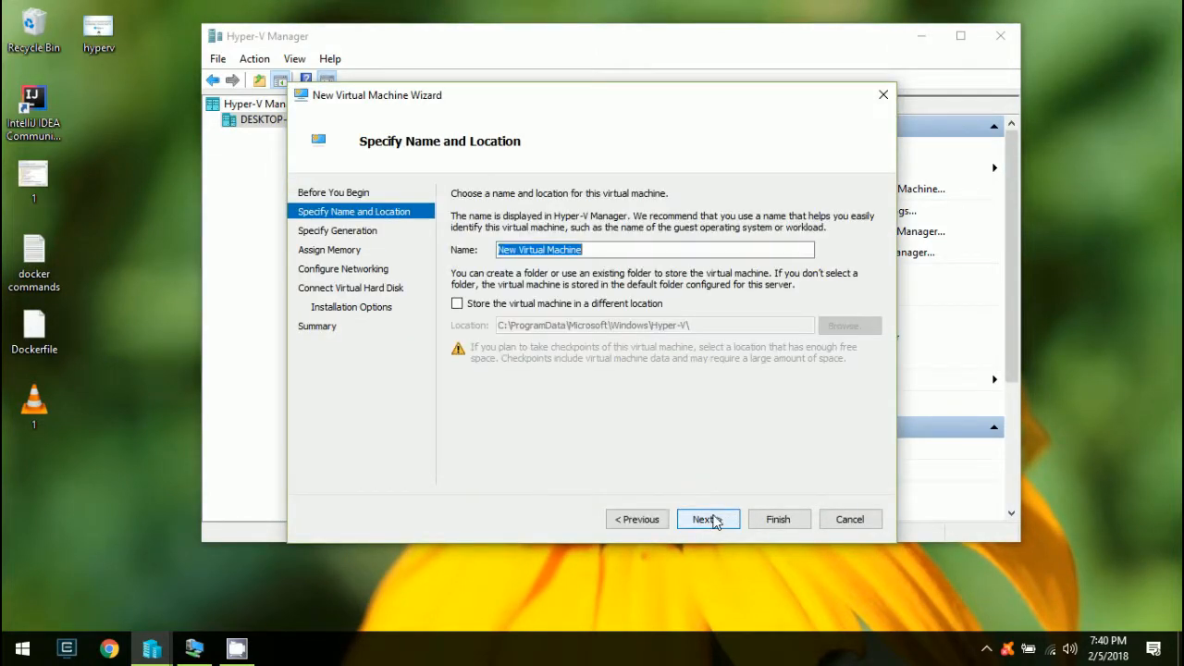
{"action": "type", "text": "test"}
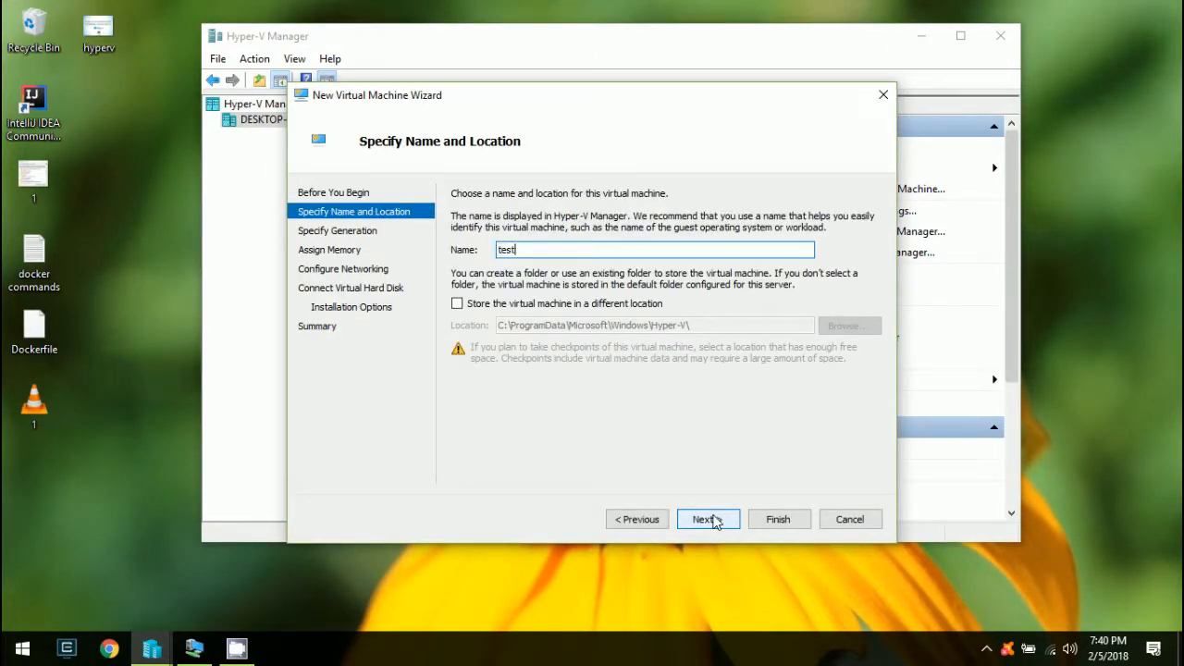
{"action": "left_click", "coordinate": [603, 306]}
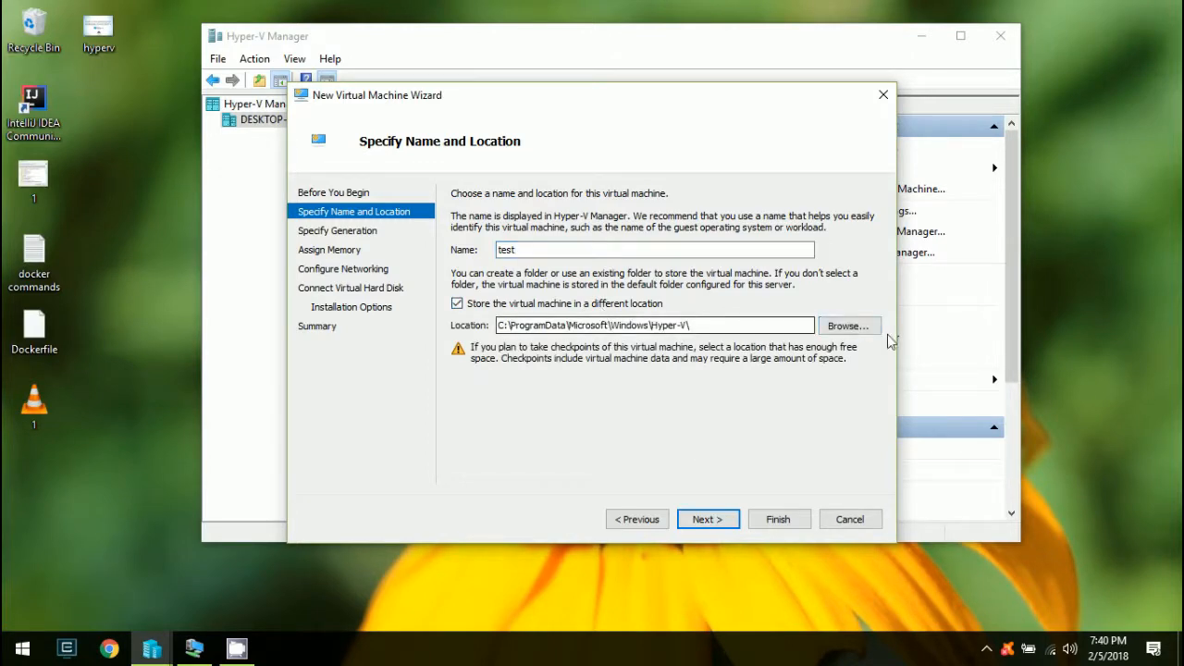
{"action": "left_click", "coordinate": [843, 326]}
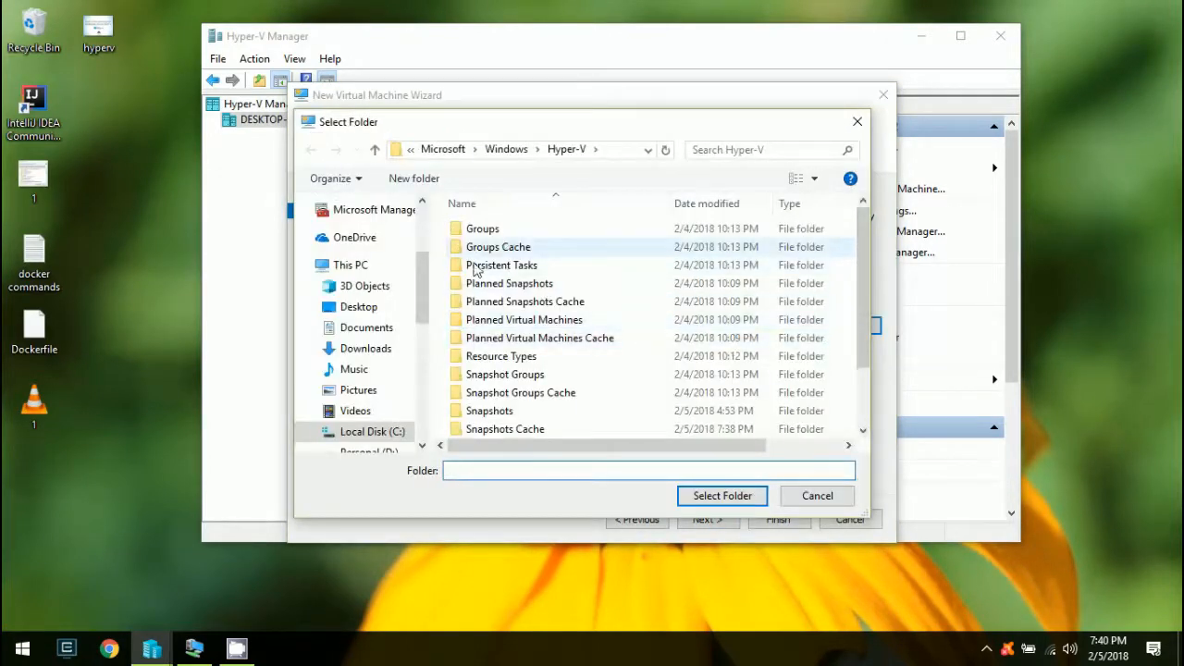
Delete the old Test folder under D:\HyperV and select D:\HyperV\Test\ as the location
{"action": "left_click_drag", "start_coordinate": [420, 308], "coordinate": [423, 333]}
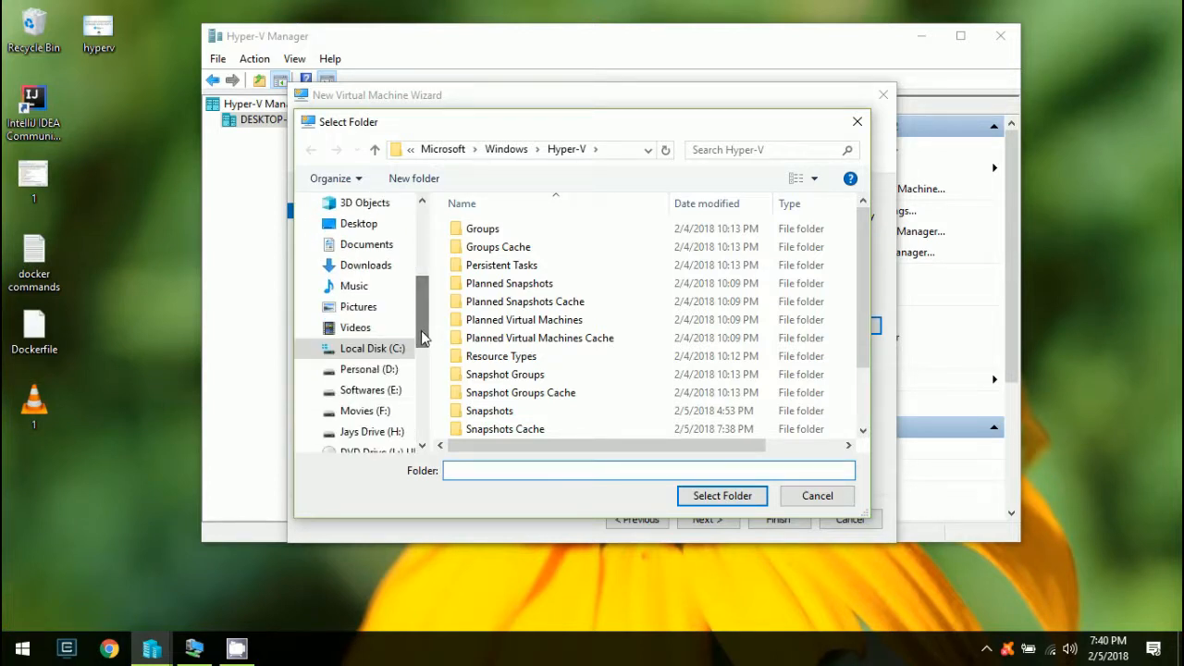
{"action": "left_click", "coordinate": [366, 372]}
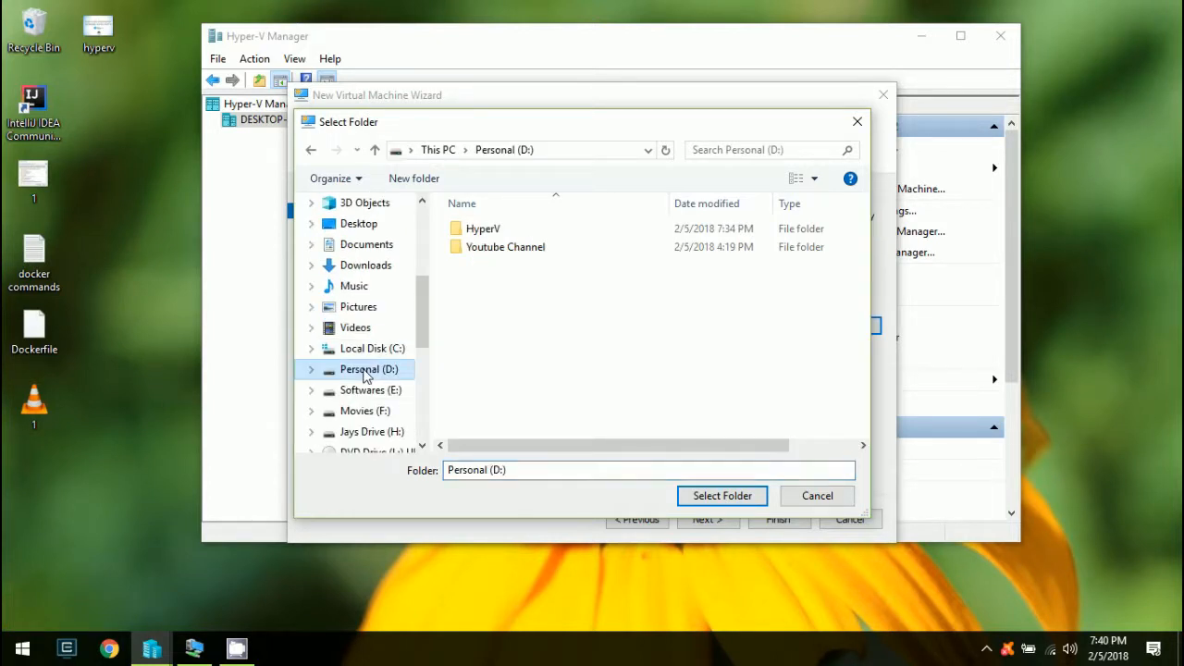
{"action": "double_click", "coordinate": [476, 229]}
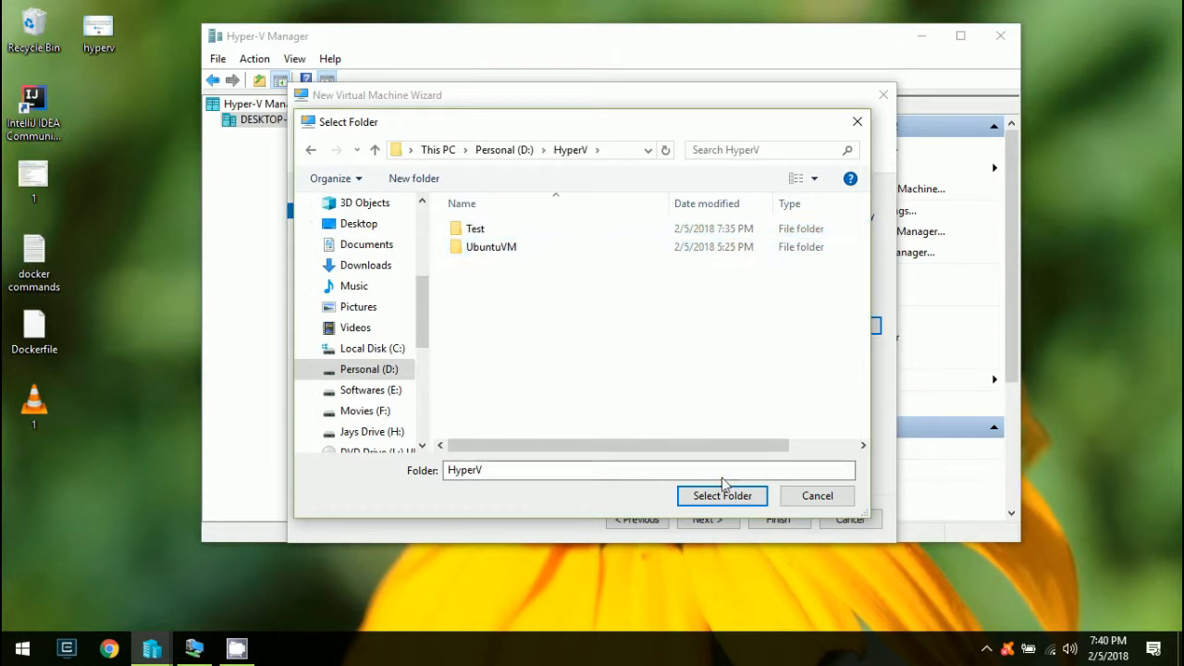
{"action": "left_click", "coordinate": [473, 231]}
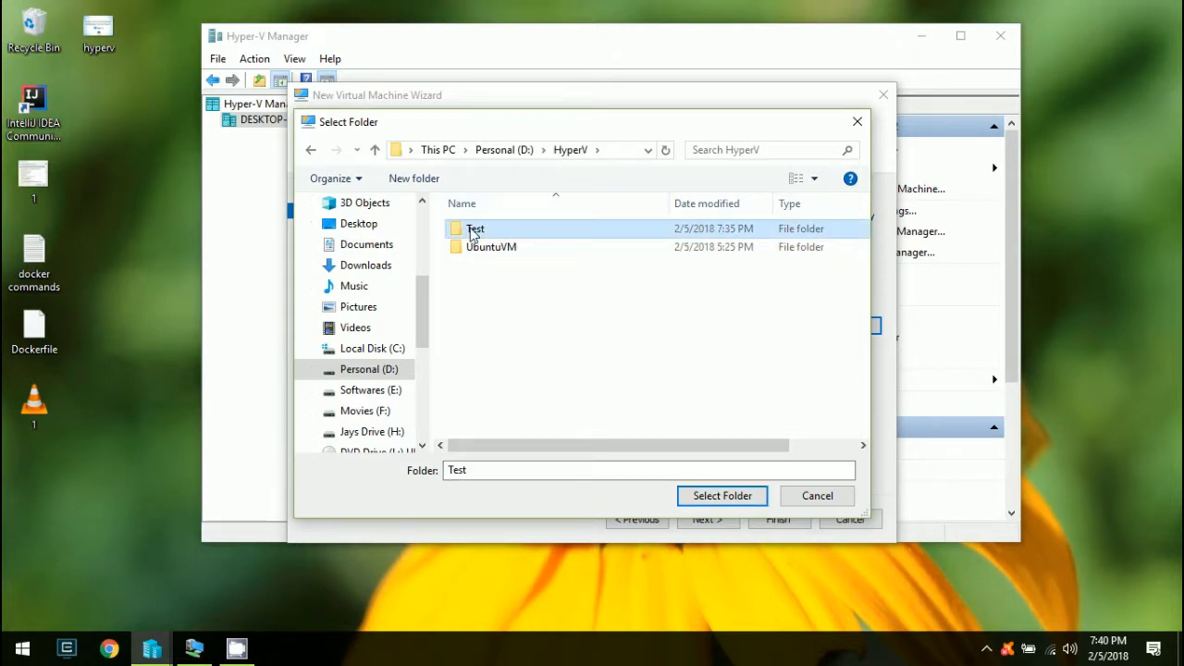
{"action": "key", "text": "shift+Delete"}
{"action": "key", "text": "Return"}
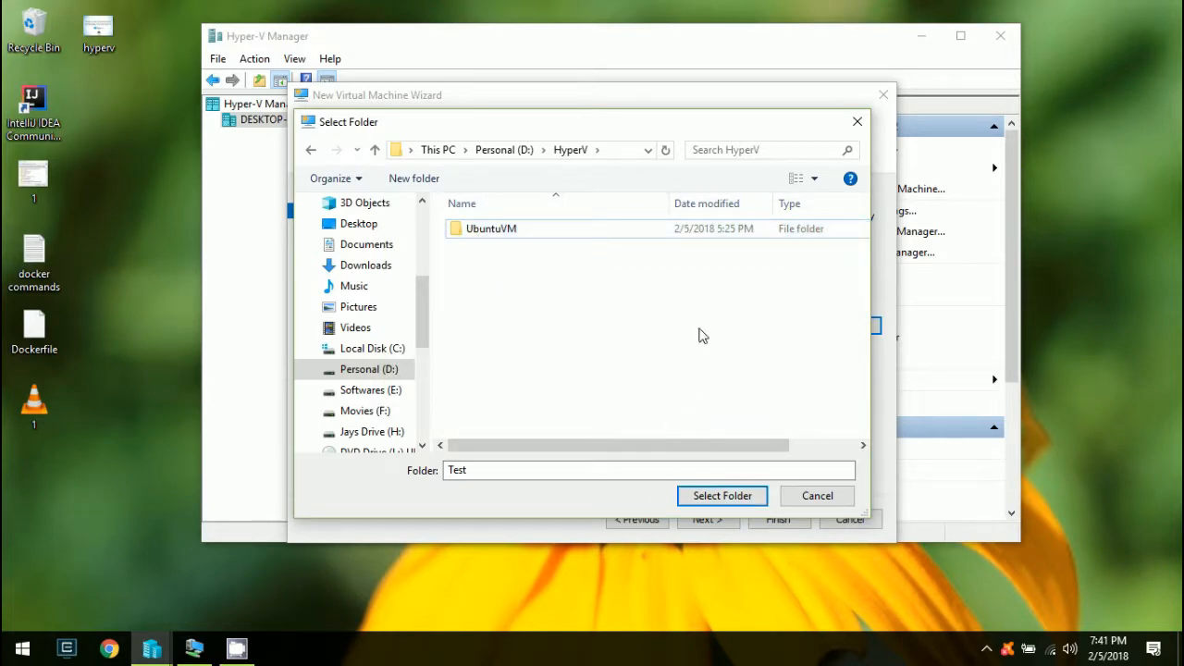
{"action": "left_click", "coordinate": [707, 498]}
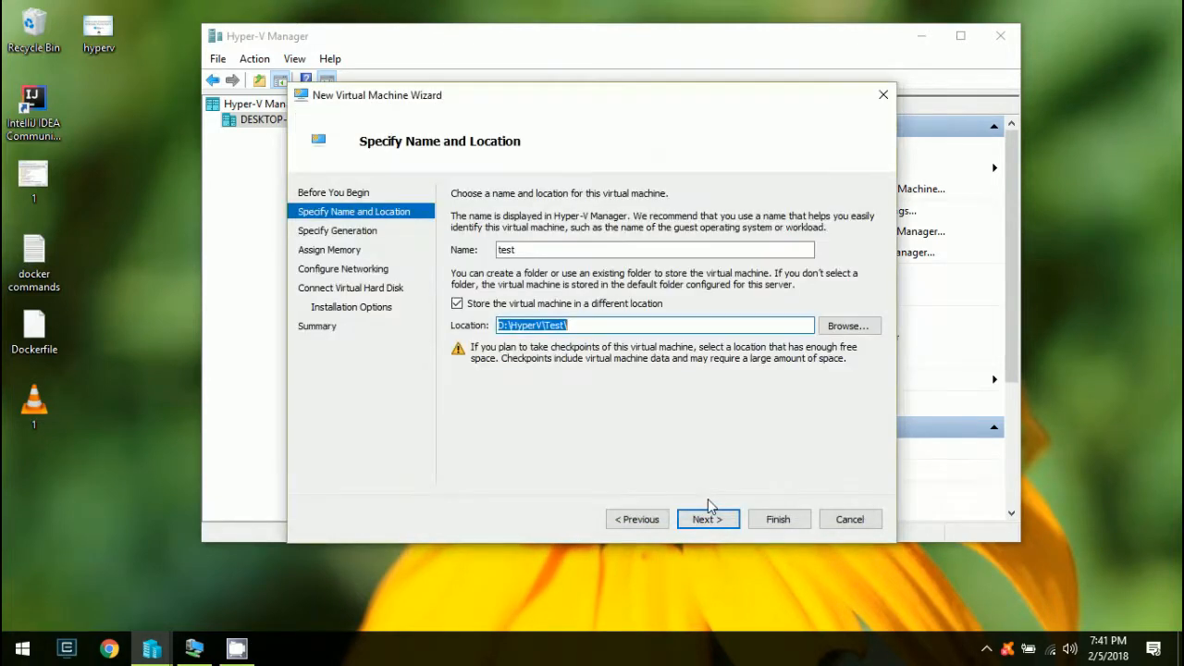
Keep Generation 1 and 1024 MB startup memory
{"action": "left_click", "coordinate": [707, 520]}
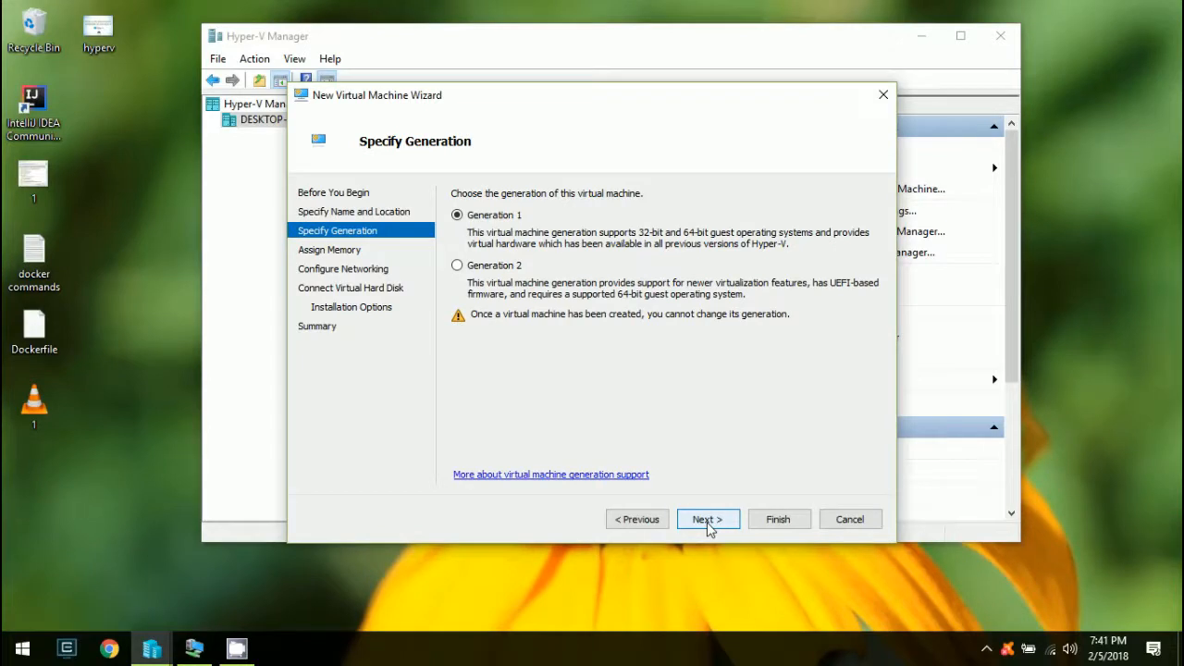
{"action": "left_click", "coordinate": [707, 520]}
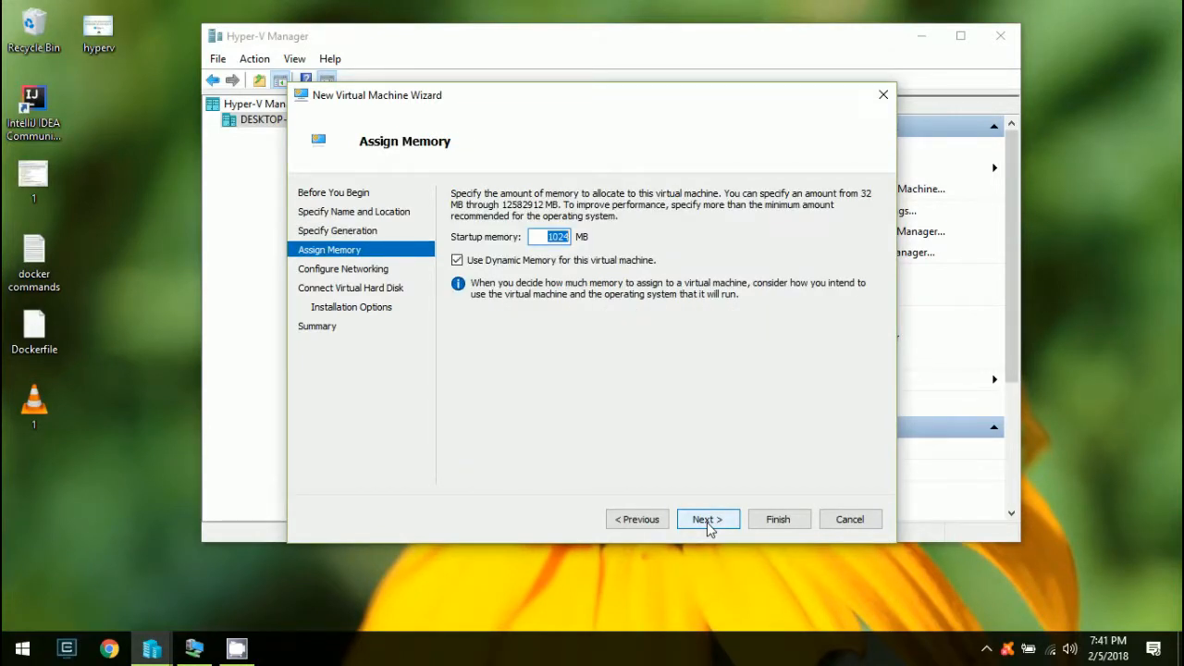
{"action": "left_click", "coordinate": [707, 520]}
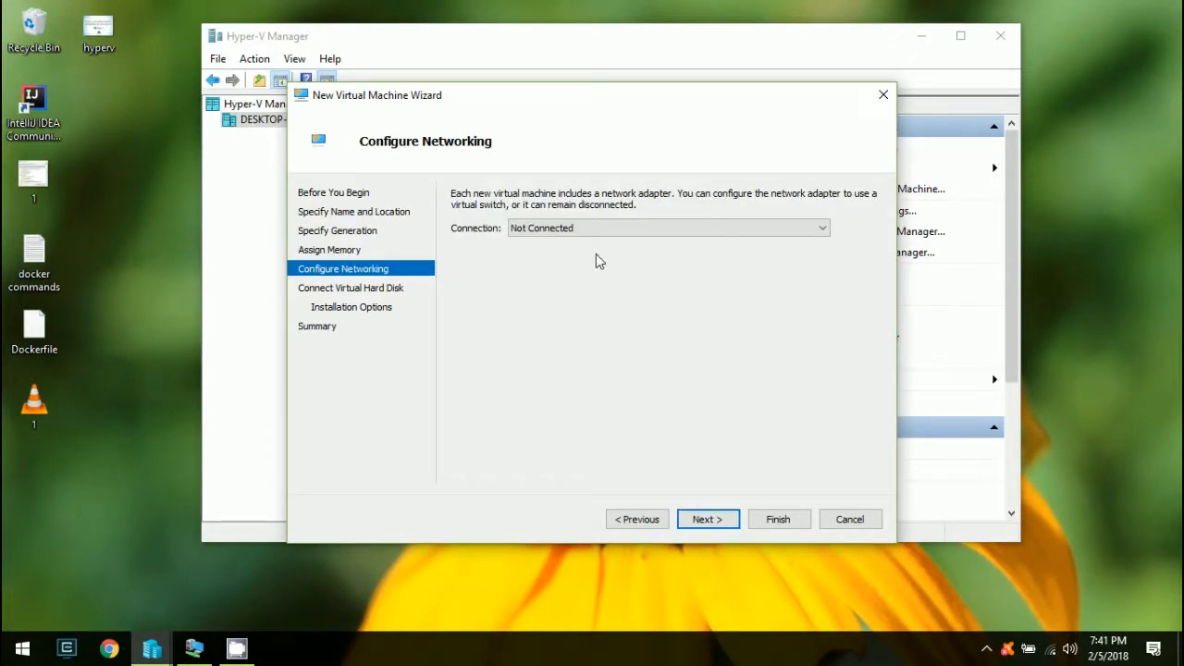
Connect the new VM's network adapter to the 'nat' switch
{"action": "left_click", "coordinate": [567, 227]}
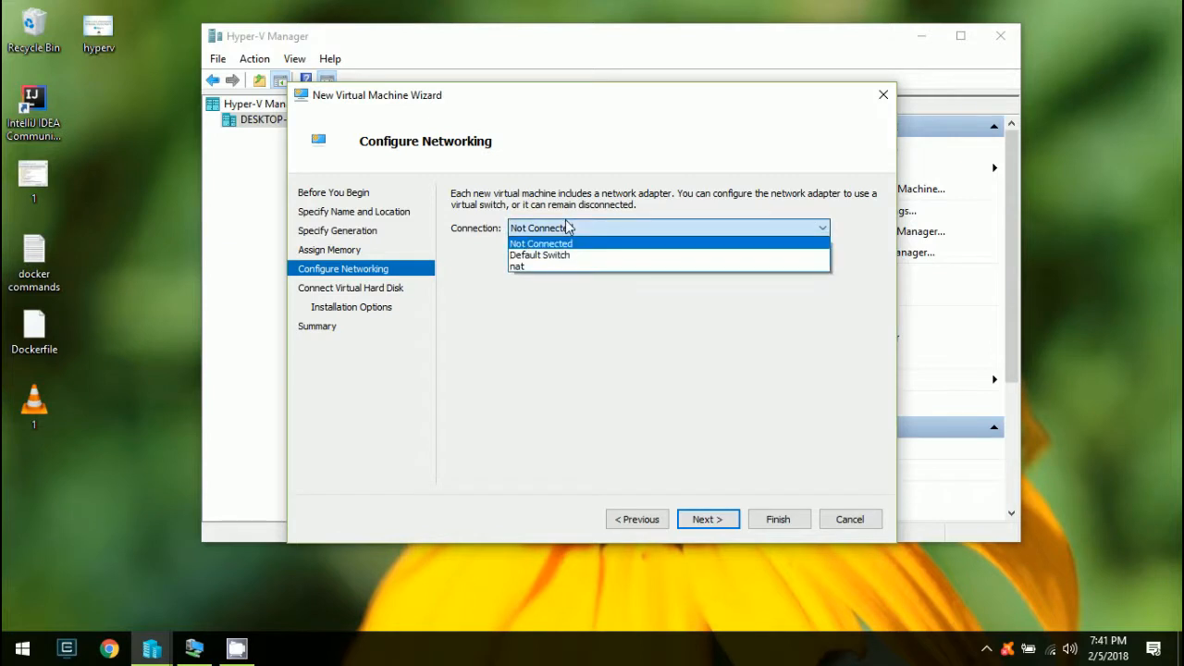
{"action": "left_click", "coordinate": [576, 268]}
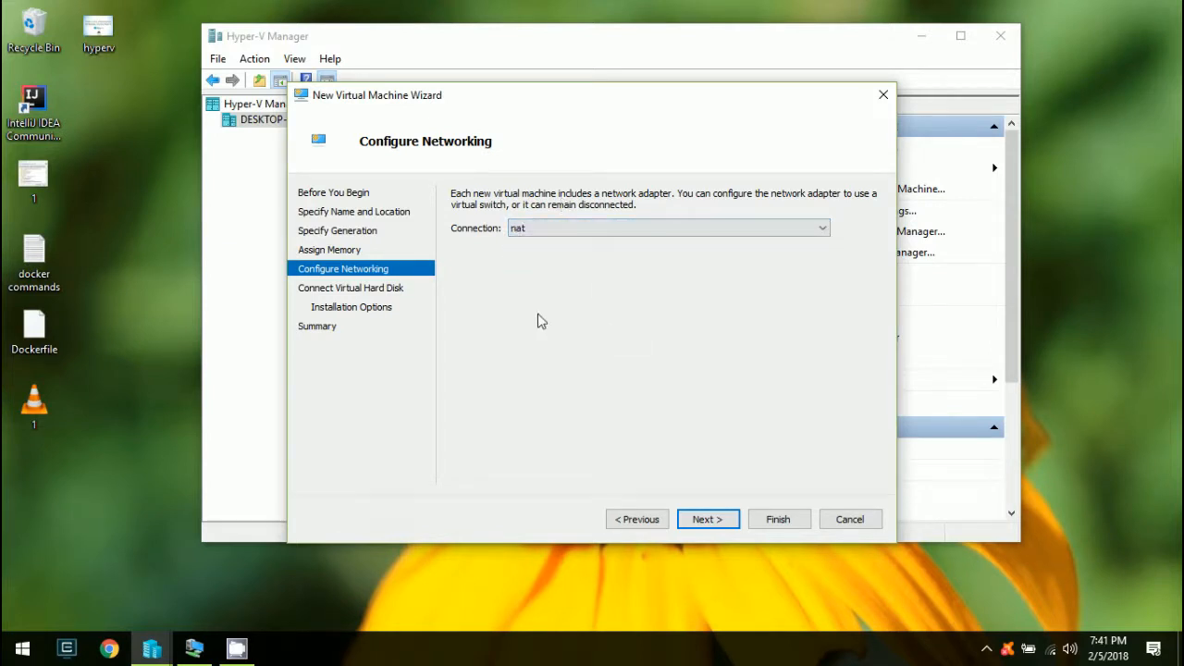
{"action": "left_click", "coordinate": [705, 521]}
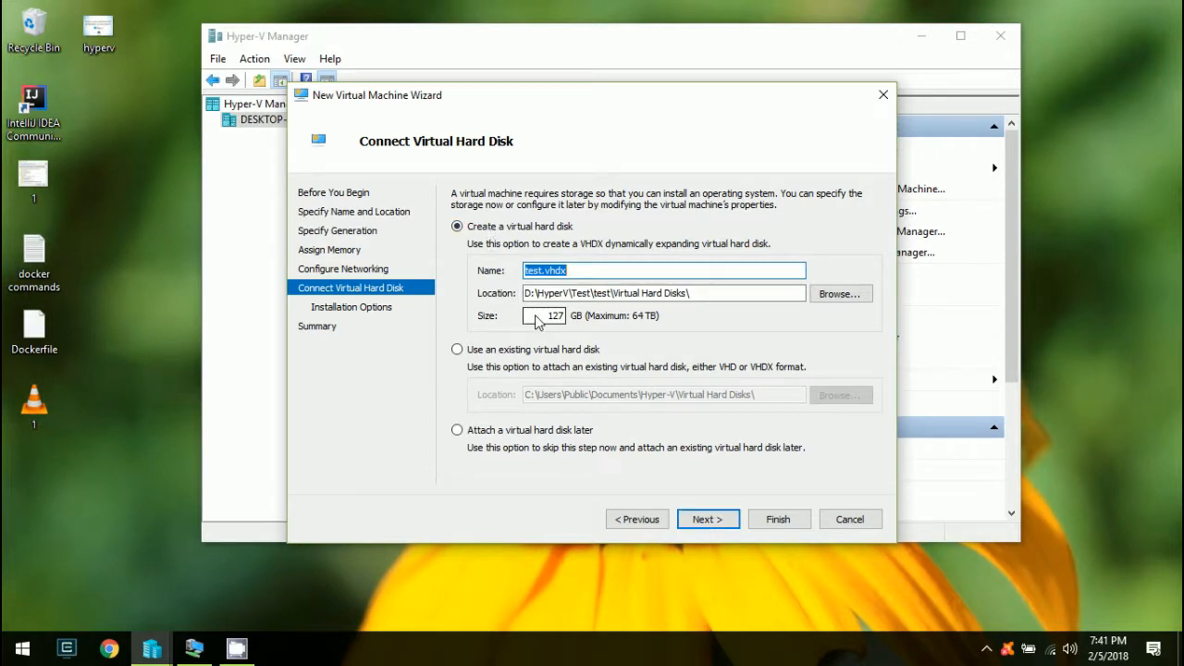
Change the virtual hard disk test.vhdx size from 127 GB to 10 GB
{"action": "left_click_drag", "start_coordinate": [528, 318], "coordinate": [615, 323]}
{"action": "key", "text": "Right"}
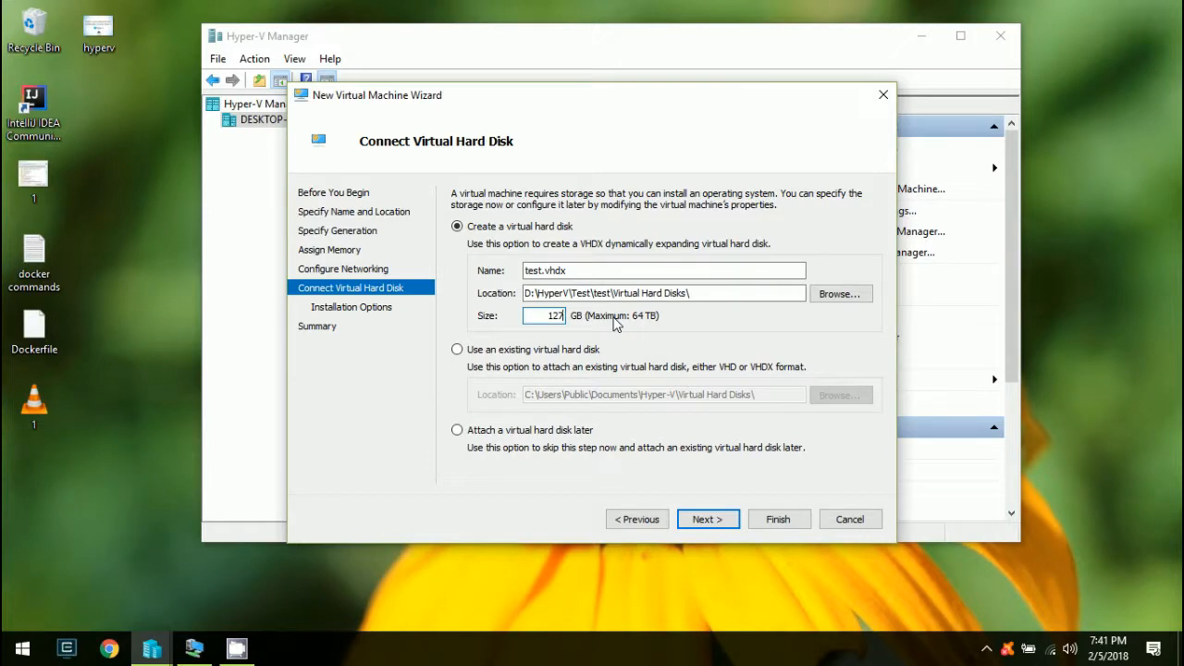
{"action": "key", "text": "BackSpace"}
{"action": "key", "text": "BackSpace"}
{"action": "key", "text": "BackSpace"}
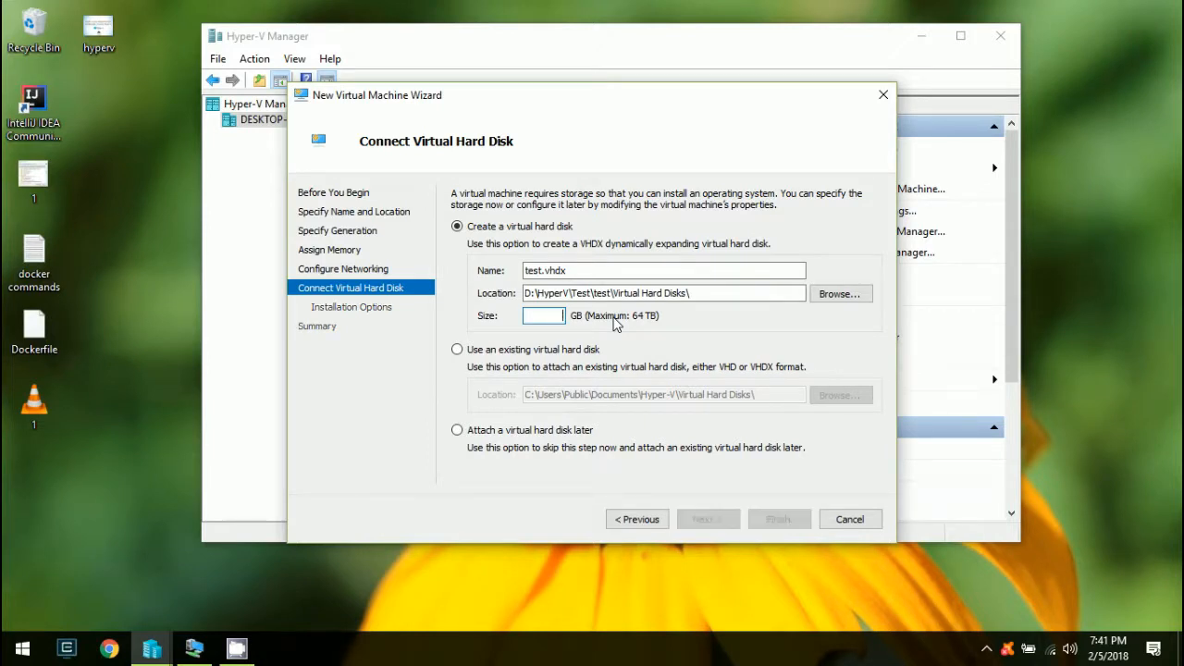
{"action": "type", "text": "10"}
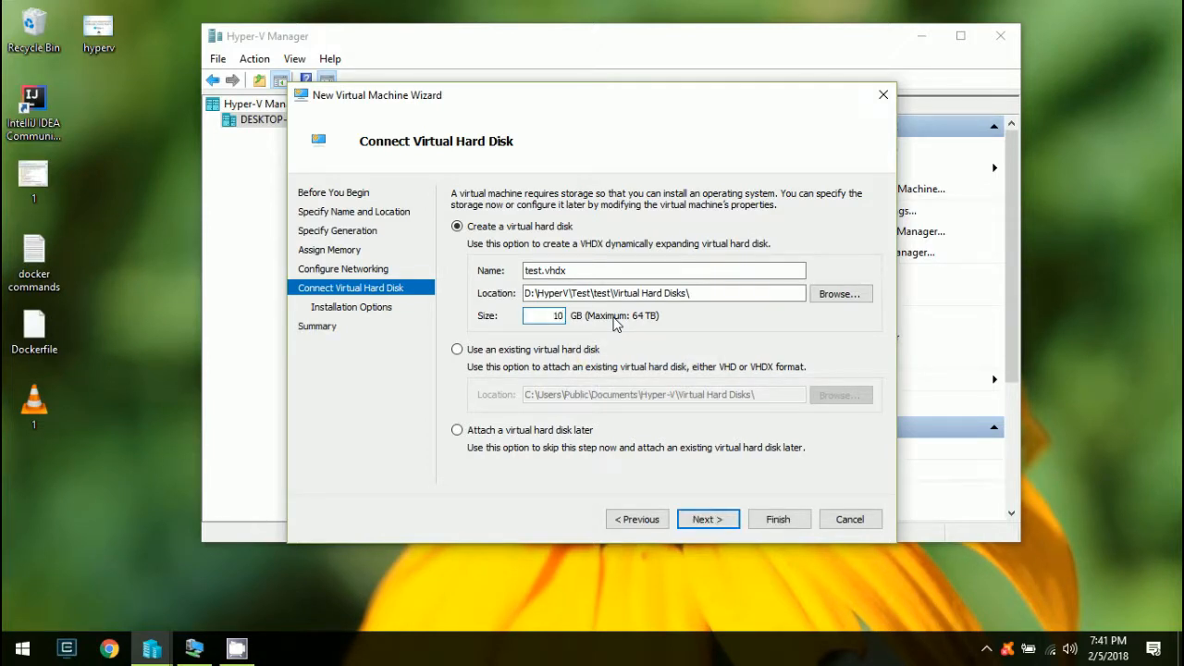
{"action": "left_click", "coordinate": [700, 520]}
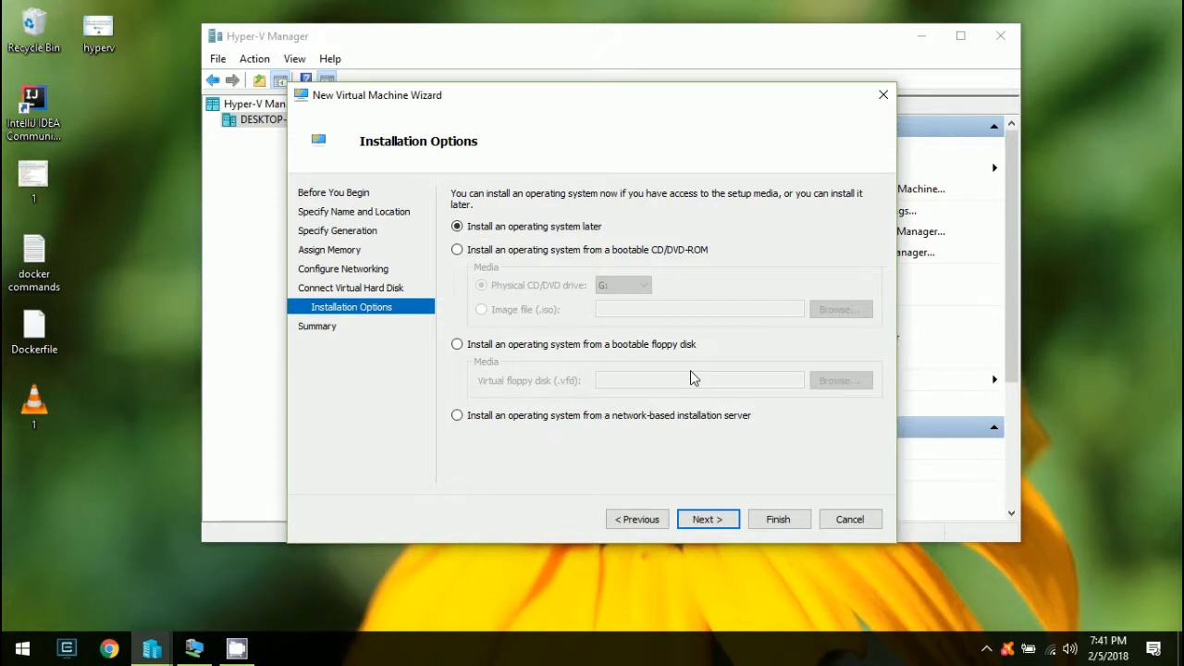
Install the OS from bootable CD/DVD drive L: and finish creating the test VM
{"action": "left_click", "coordinate": [543, 251]}
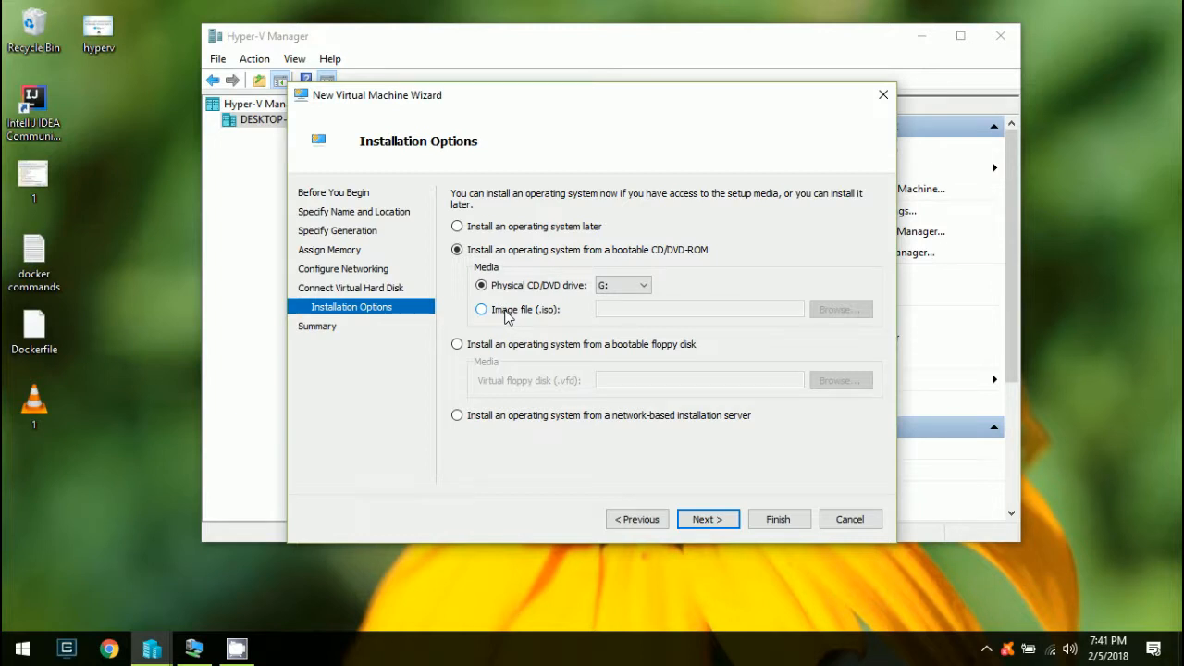
{"action": "left_click", "coordinate": [653, 290]}
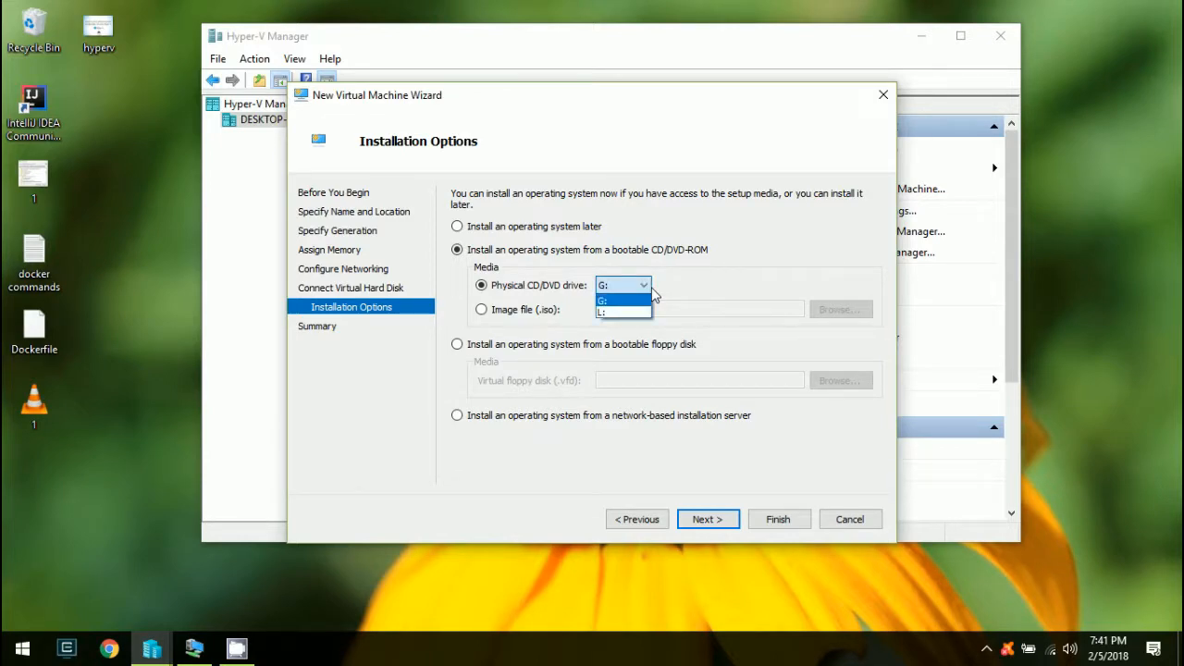
{"action": "left_click", "coordinate": [623, 313]}
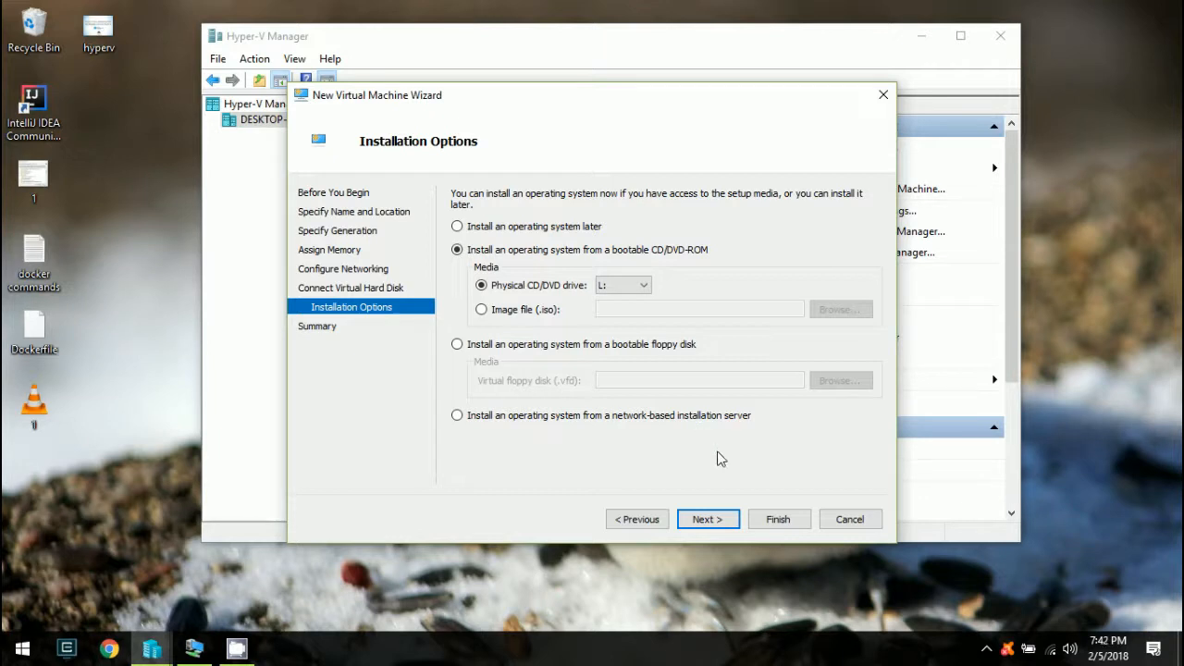
{"action": "left_click", "coordinate": [706, 516]}
{"action": "left_click", "coordinate": [775, 519]}
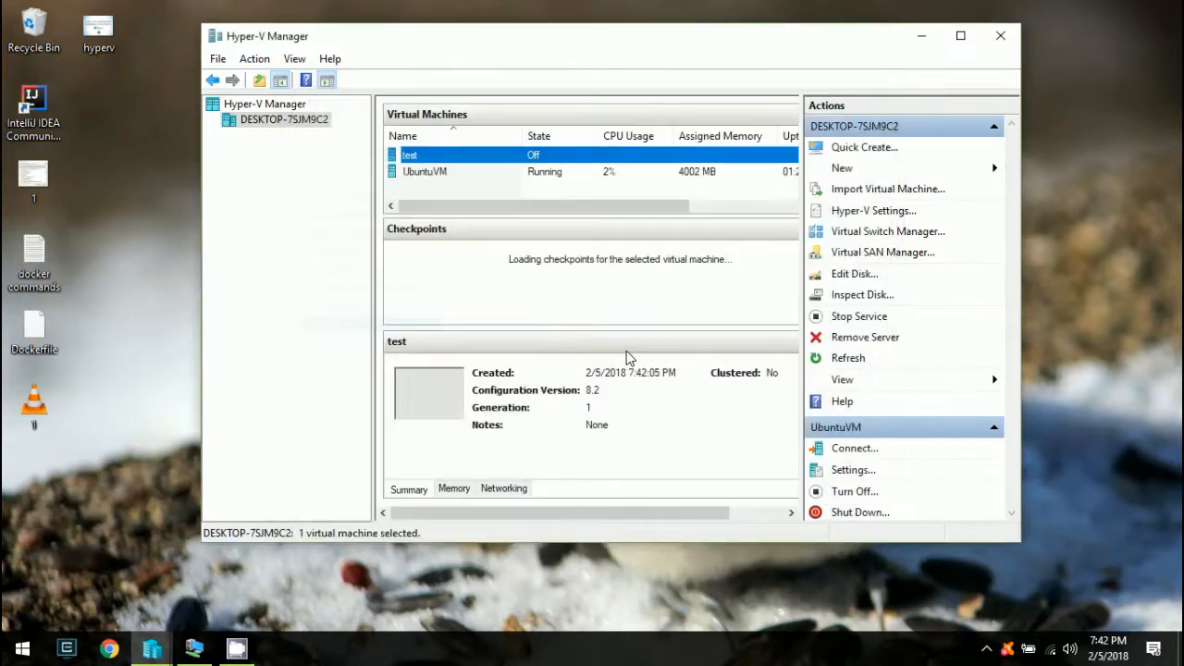
Connect to the turned-off test VM from its right-click menu
{"action": "right_click", "coordinate": [451, 161]}
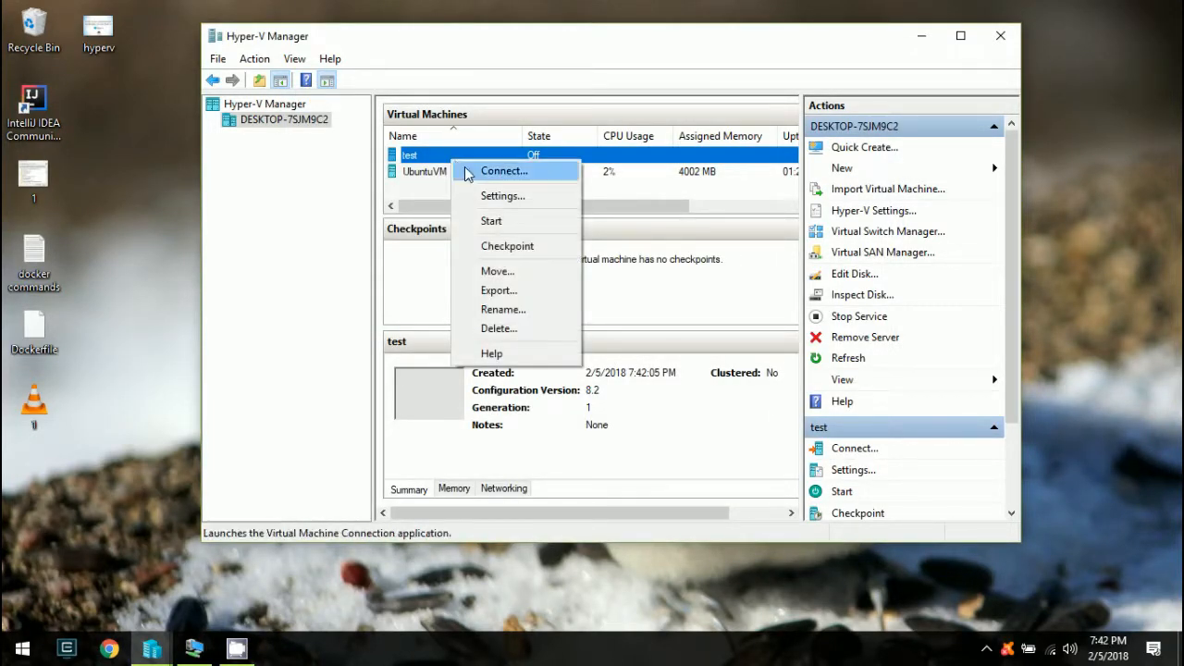
{"action": "left_click", "coordinate": [469, 169]}
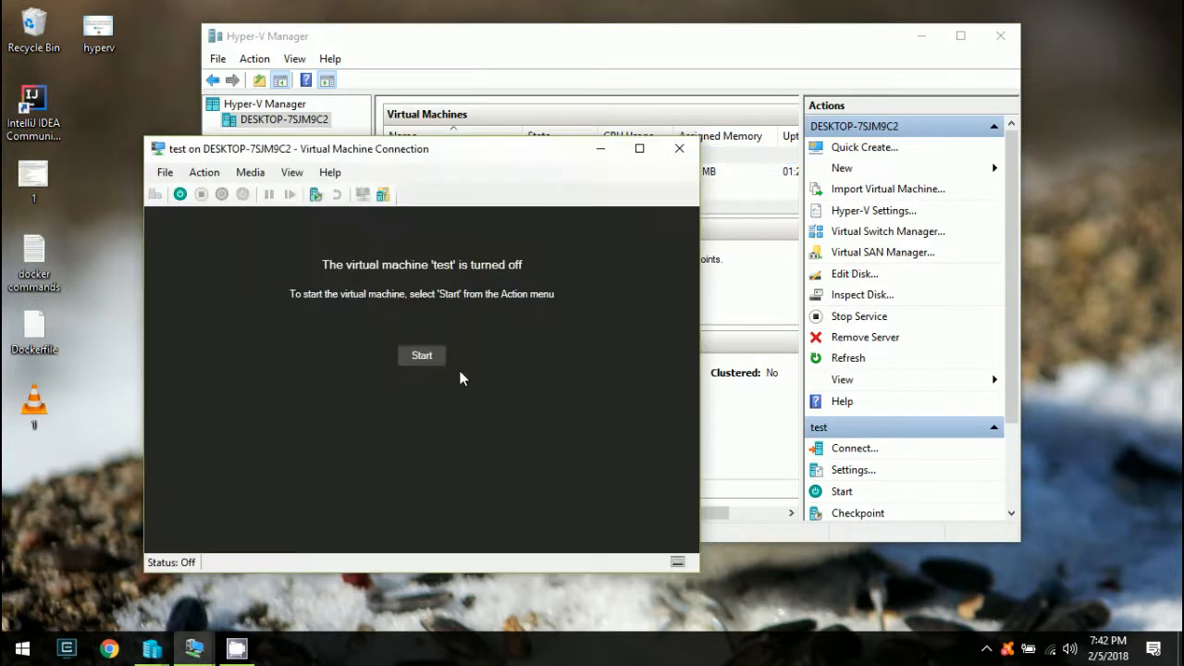
Start the test VM until the Ubuntu Language menu appears, then move the window up-right
{"action": "left_click", "coordinate": [414, 362]}
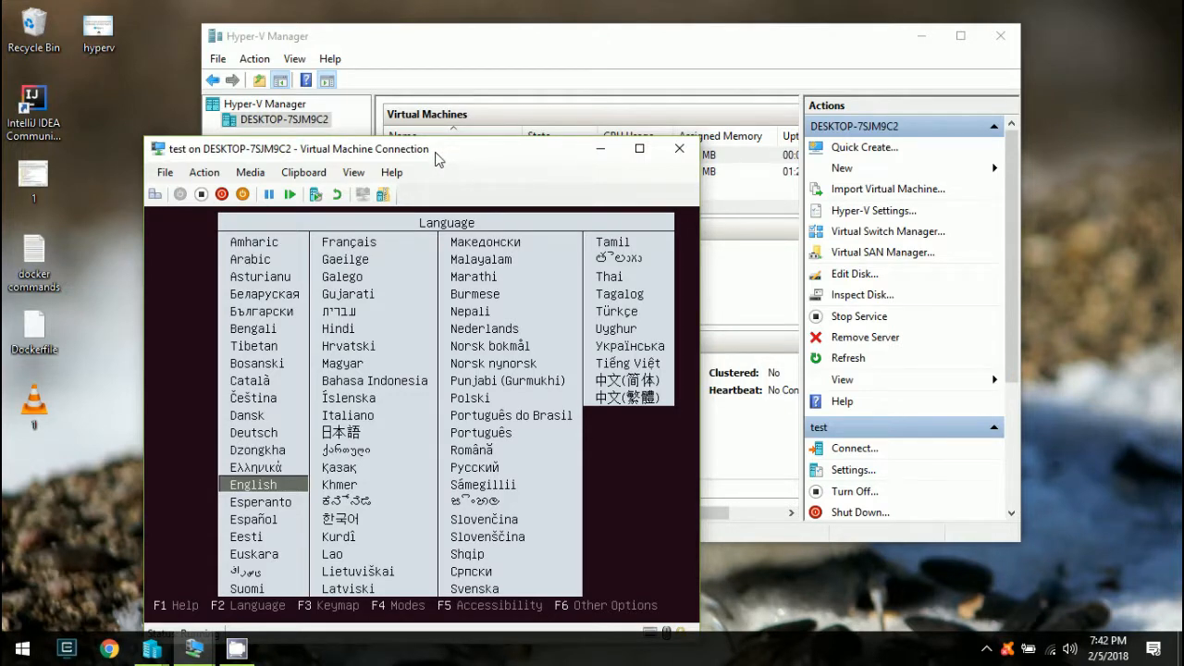
{"action": "left_click_drag", "start_coordinate": [437, 160], "coordinate": [543, 88]}
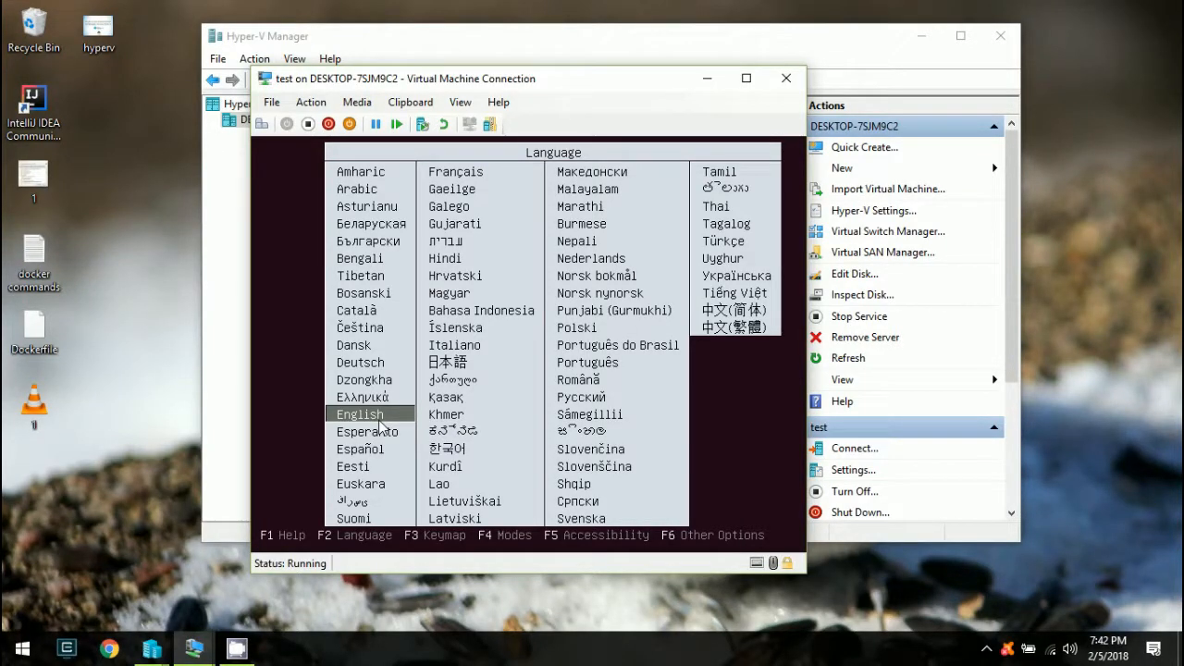
Turn off the test VM after its shutdown attempt fails, then close its connection window
{"action": "left_click", "coordinate": [330, 126]}
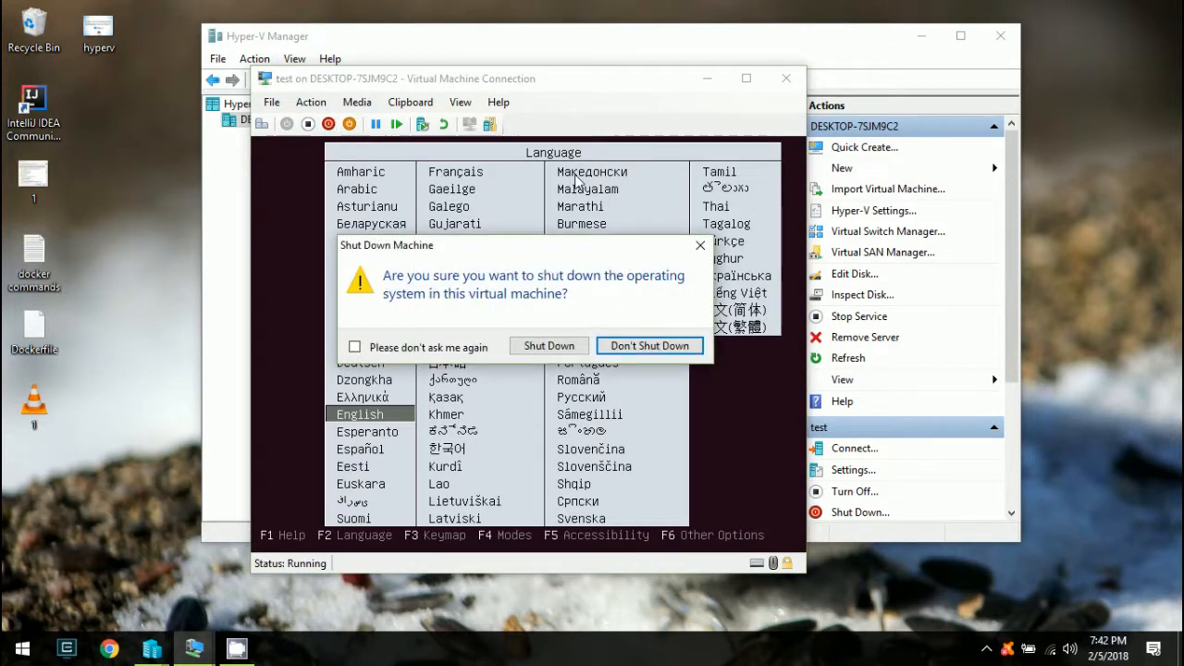
{"action": "left_click", "coordinate": [564, 347]}
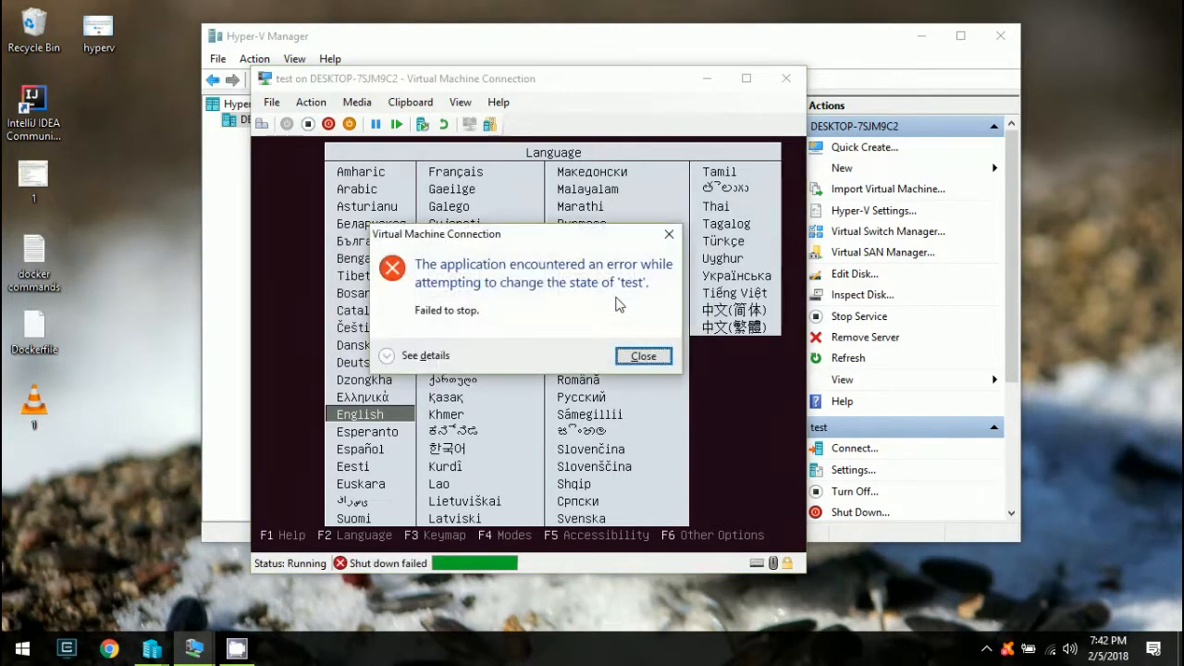
{"action": "left_click", "coordinate": [643, 354]}
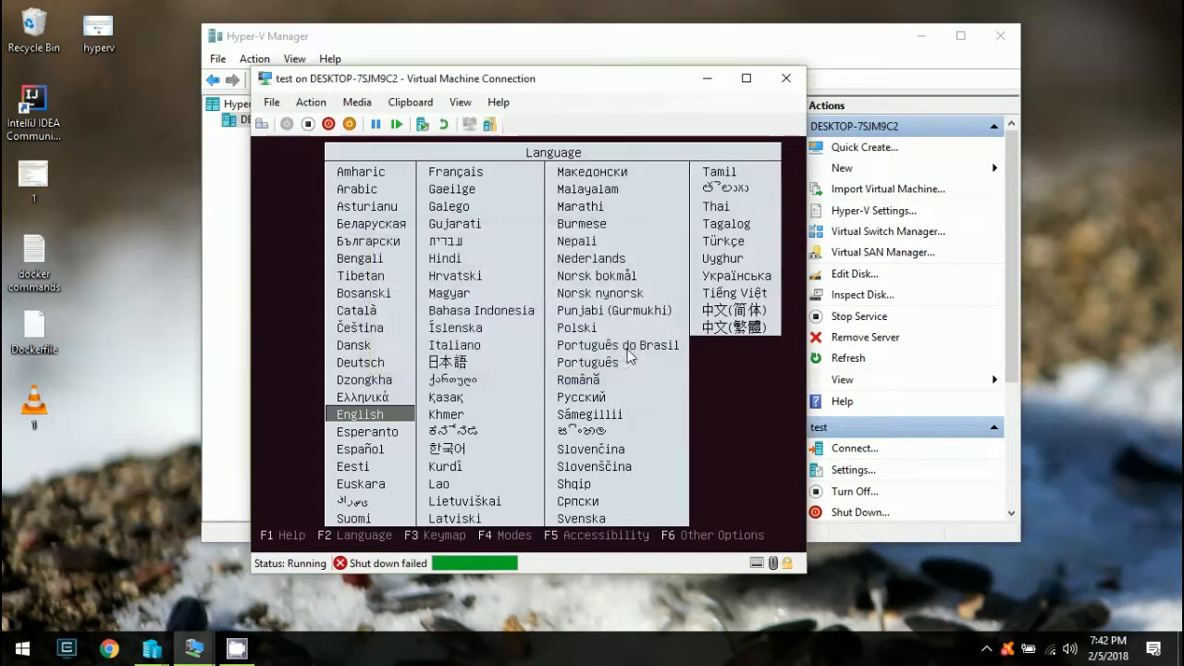
{"action": "left_click", "coordinate": [309, 124]}
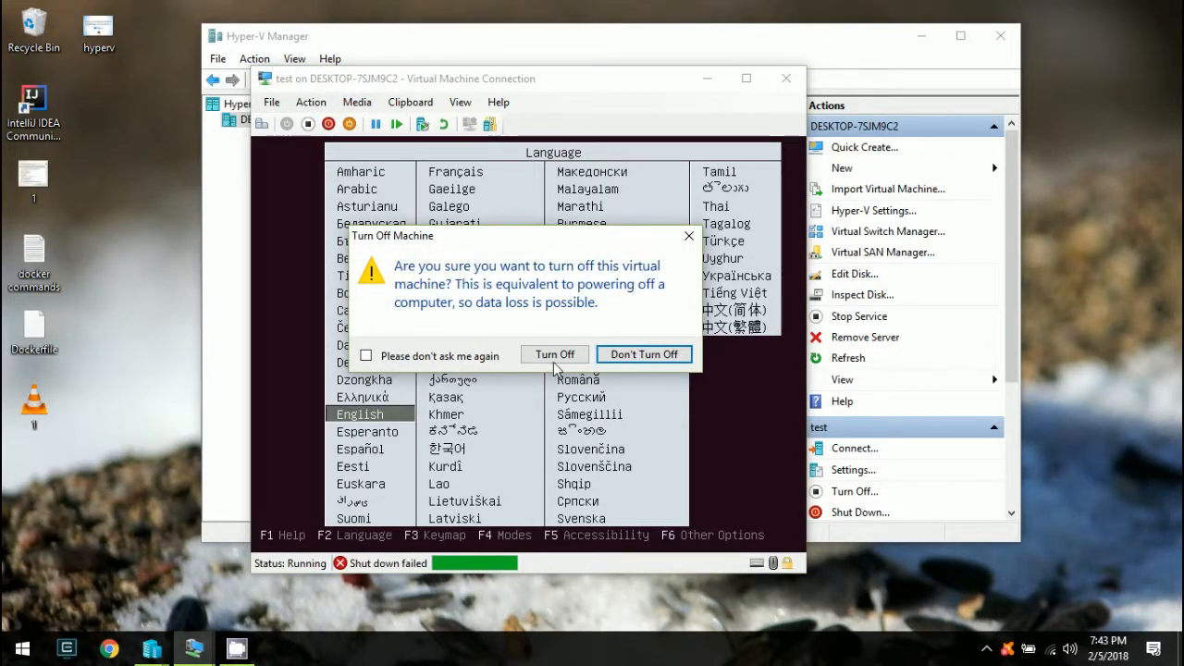
{"action": "left_click", "coordinate": [555, 357]}
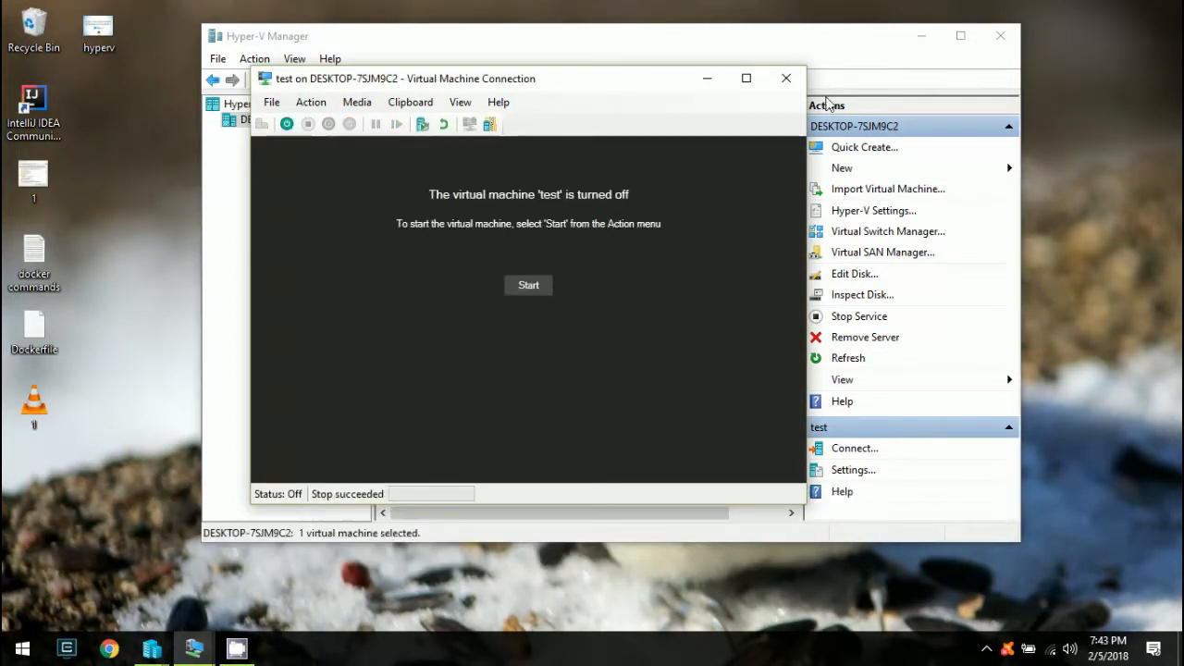
{"action": "left_click", "coordinate": [786, 78]}
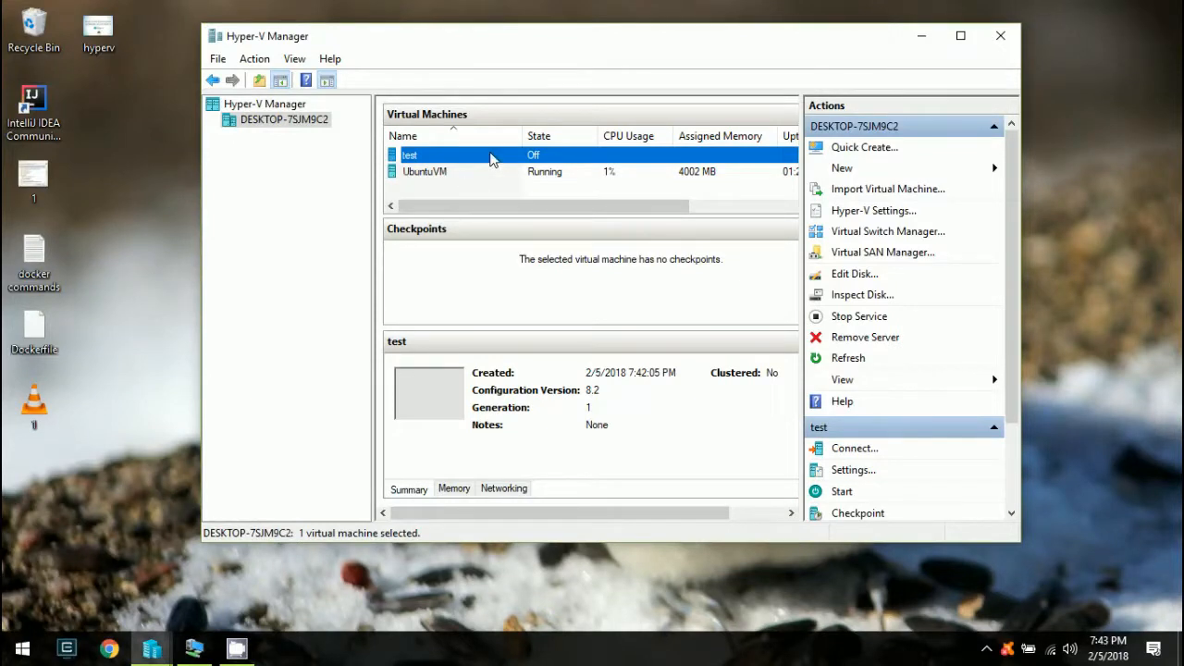
Delete the test VM and bring up the UbuntuVM window at its login screen
{"action": "right_click", "coordinate": [491, 159]}
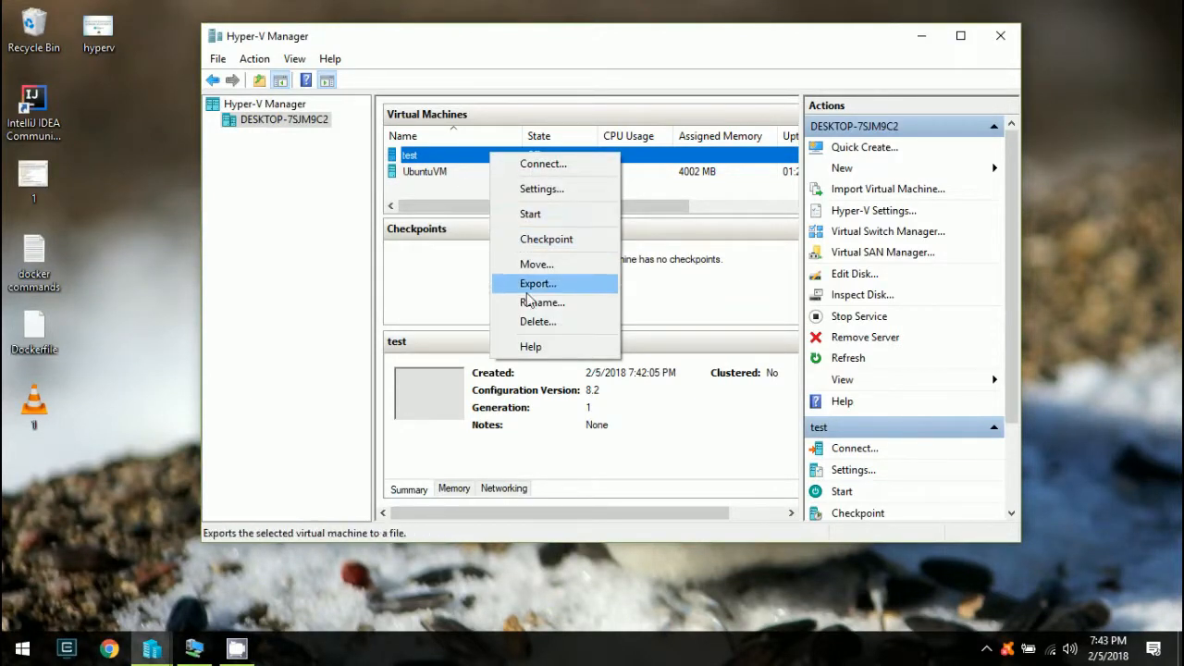
{"action": "left_click", "coordinate": [532, 323]}
{"action": "left_click", "coordinate": [622, 304]}
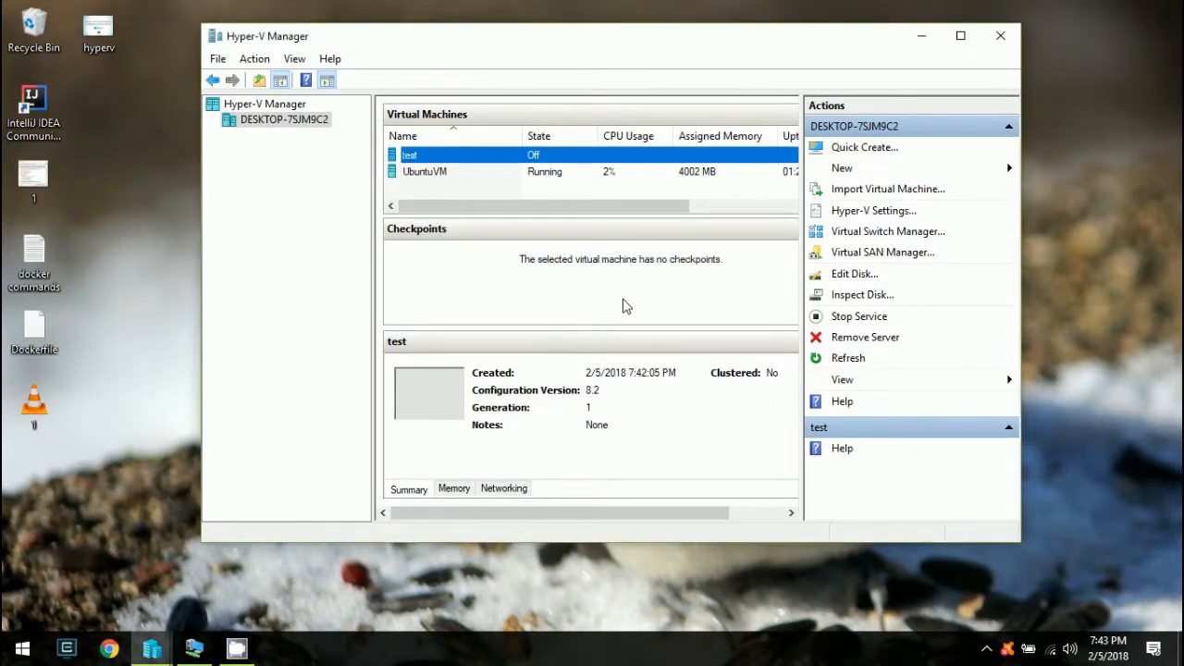
{"action": "left_click", "coordinate": [188, 657]}
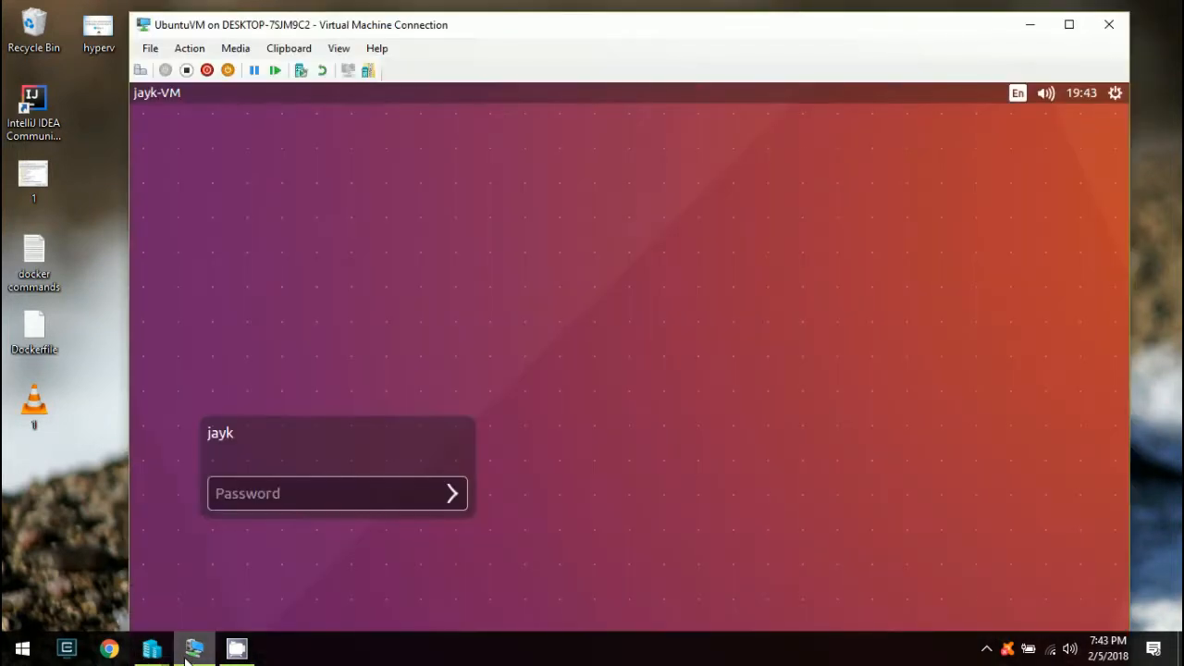
Sign in to UbuntuVM with the account password, briefly open the Dash, and nudge the window
{"action": "type", "text": "123"}
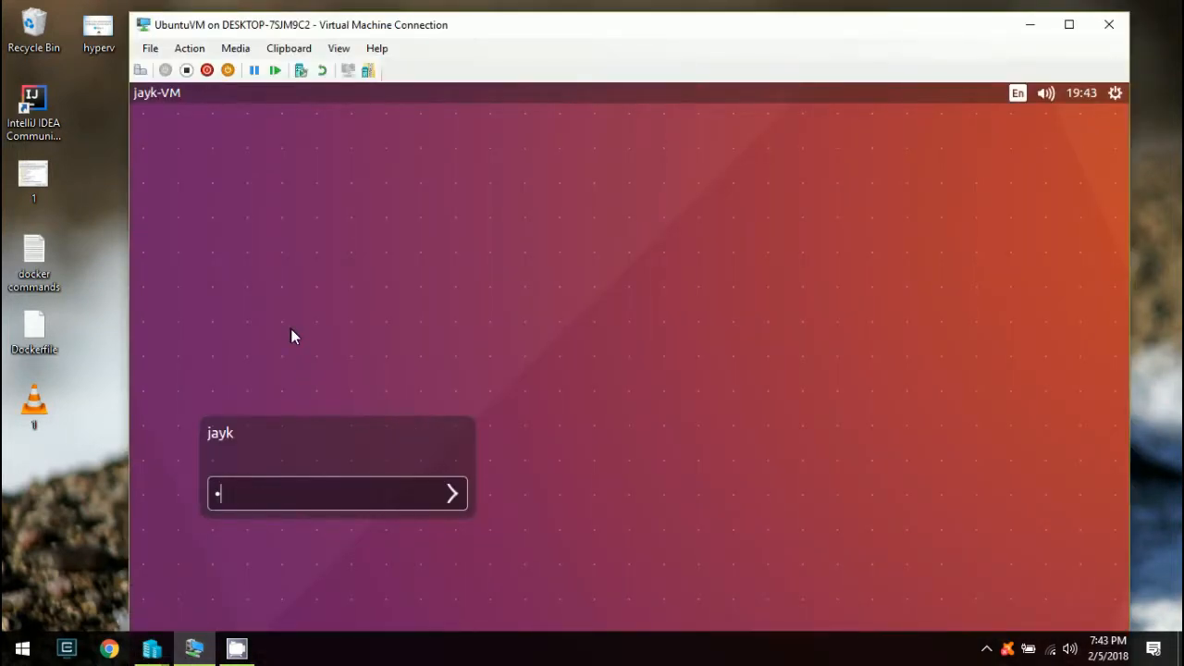
{"action": "key", "text": "Return"}
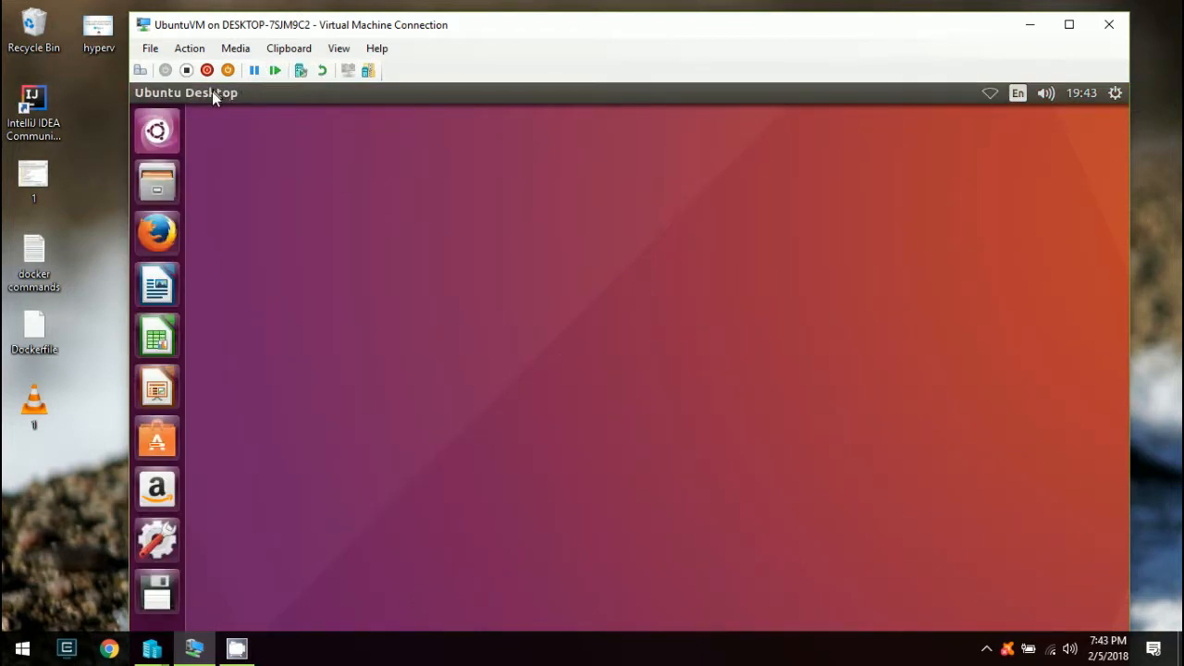
{"action": "left_click", "coordinate": [156, 132]}
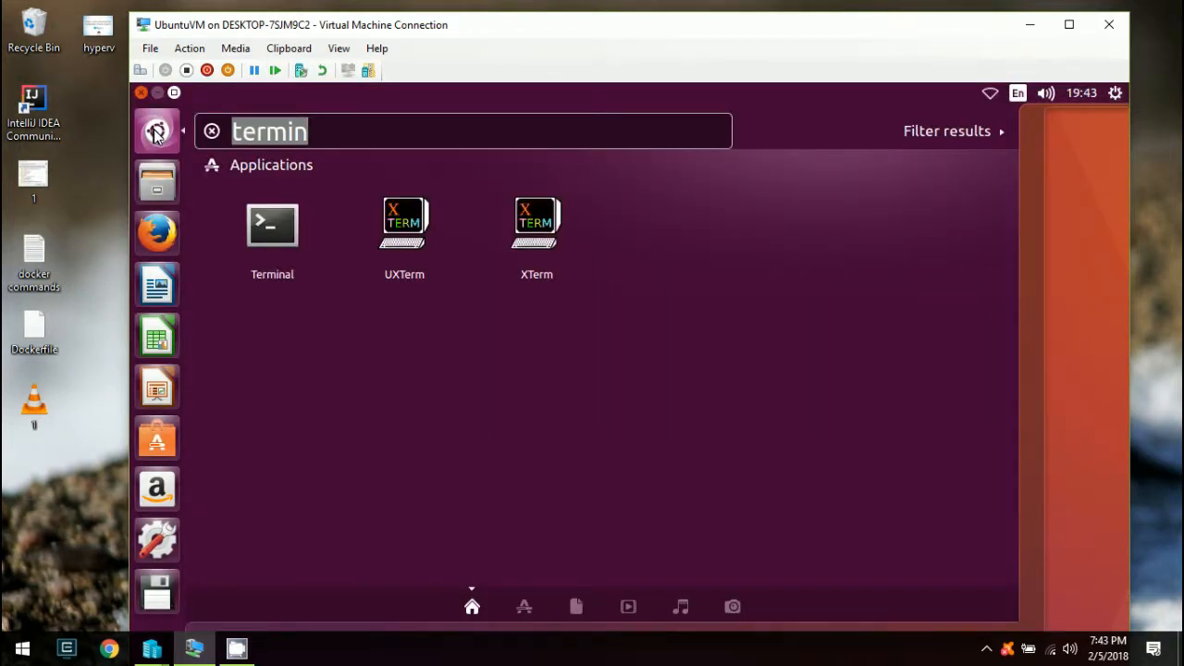
{"action": "left_click", "coordinate": [155, 134]}
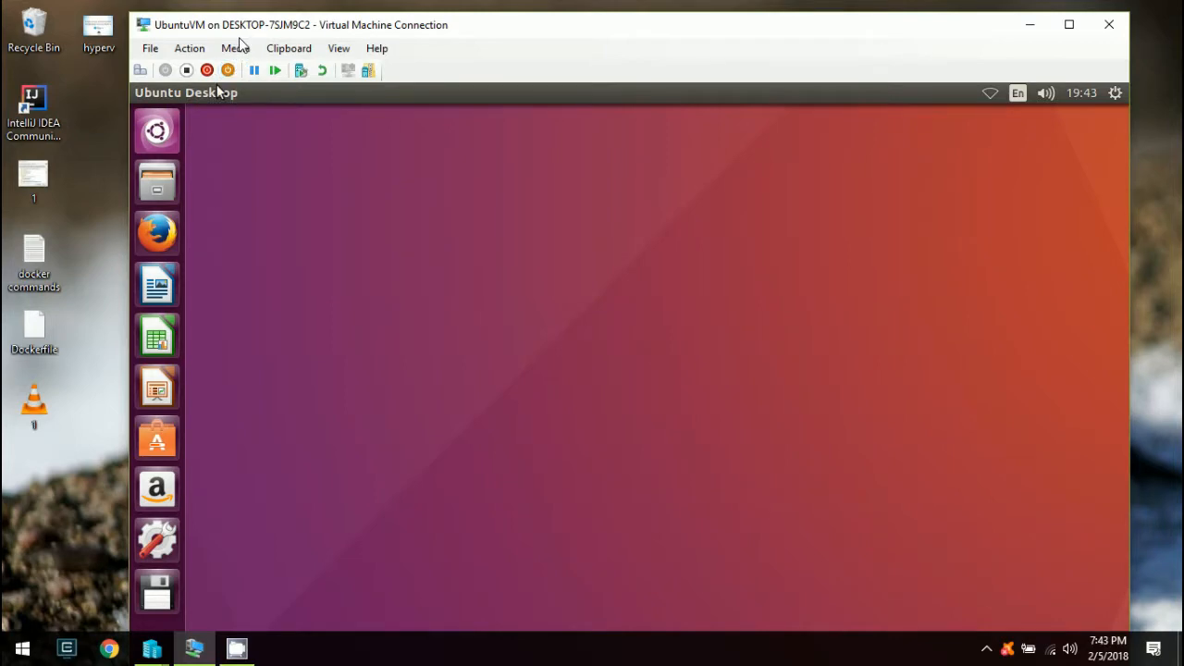
{"action": "mouse_move", "coordinate": [238, 31]}
{"action": "left_mouse_down"}
{"action": "mouse_move", "coordinate": [217, 188]}
{"action": "mouse_move", "coordinate": [282, 4]}
{"action": "mouse_move", "coordinate": [243, 50]}
{"action": "left_mouse_up"}
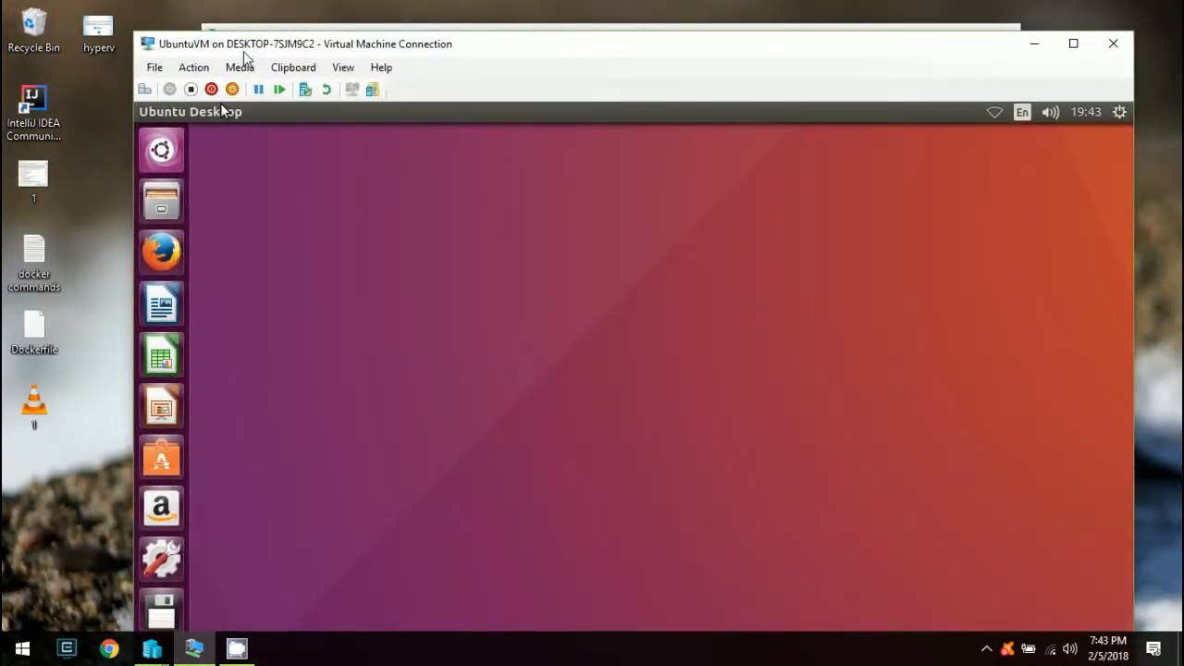